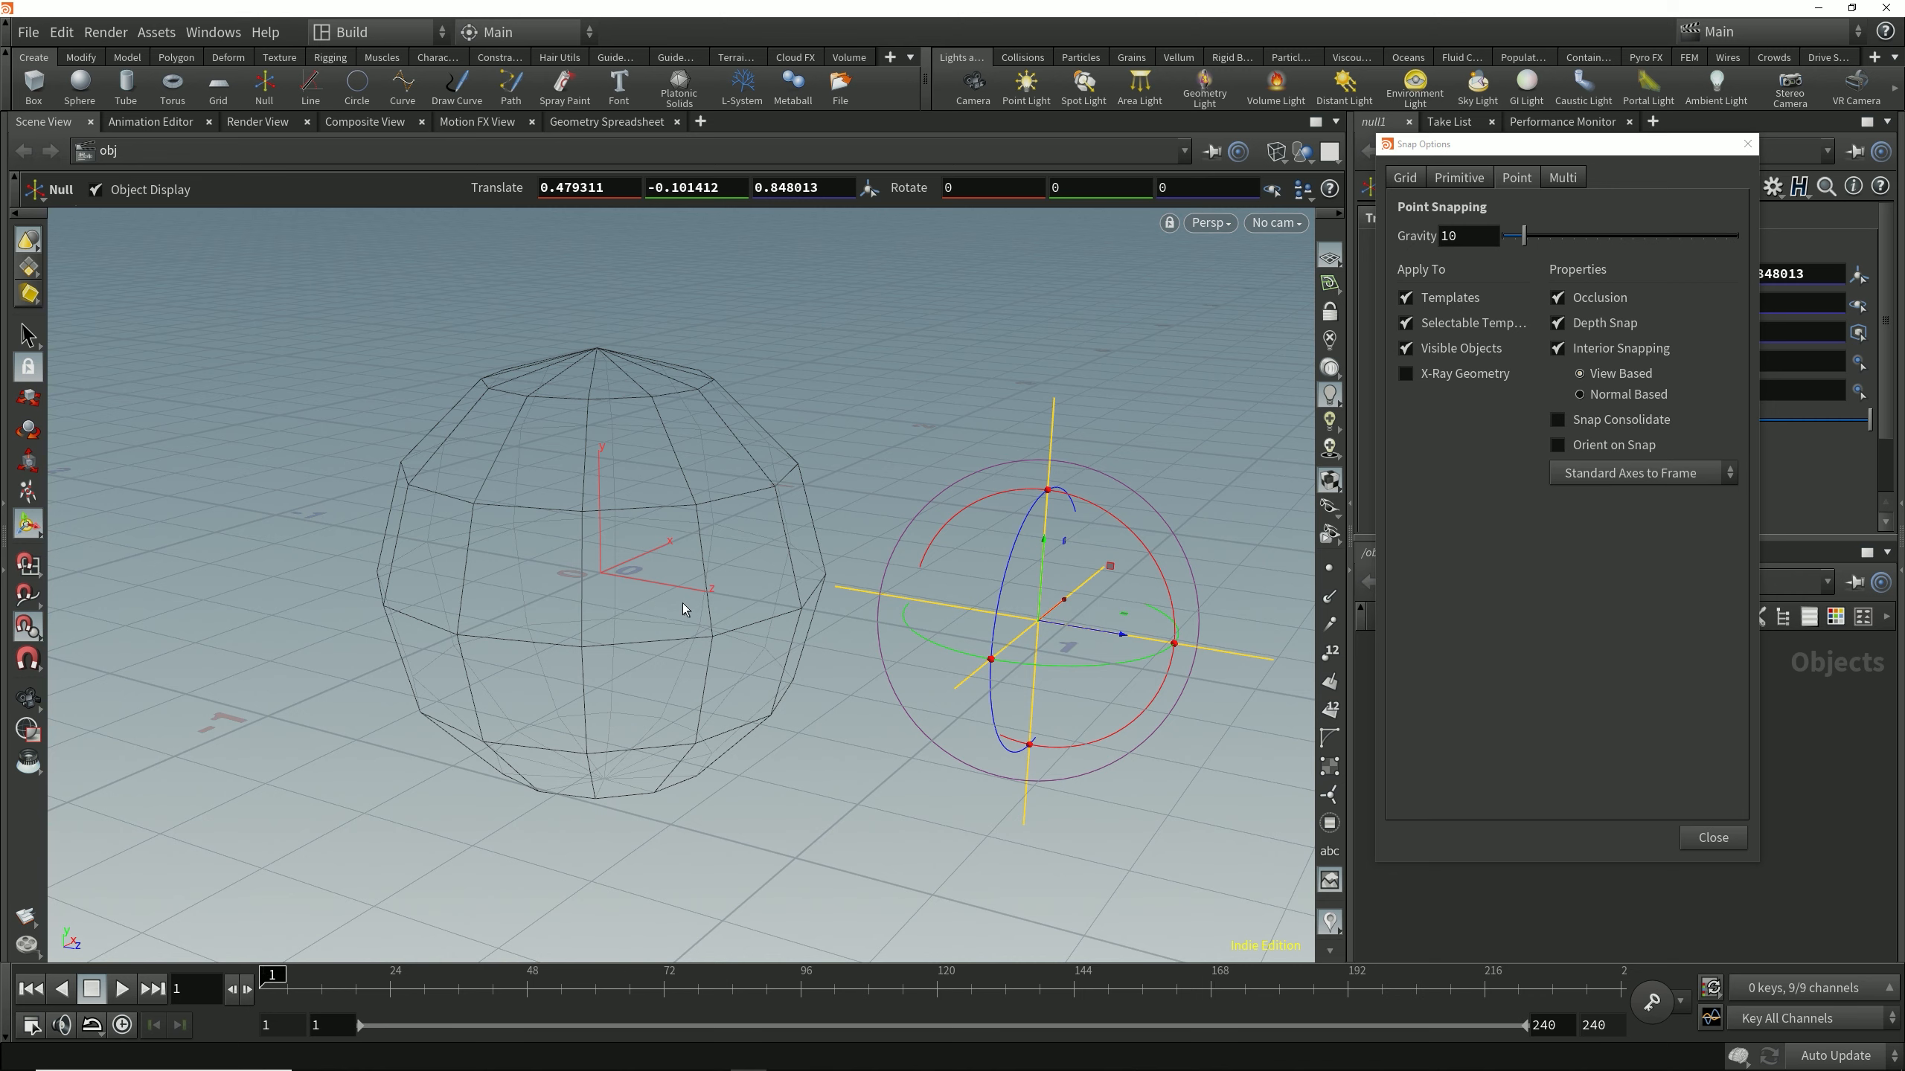
Switch to the four-view layout and snap the null in the Front view inside the sphere at X 0.25, Y 0, Z 0.
key(space+b)
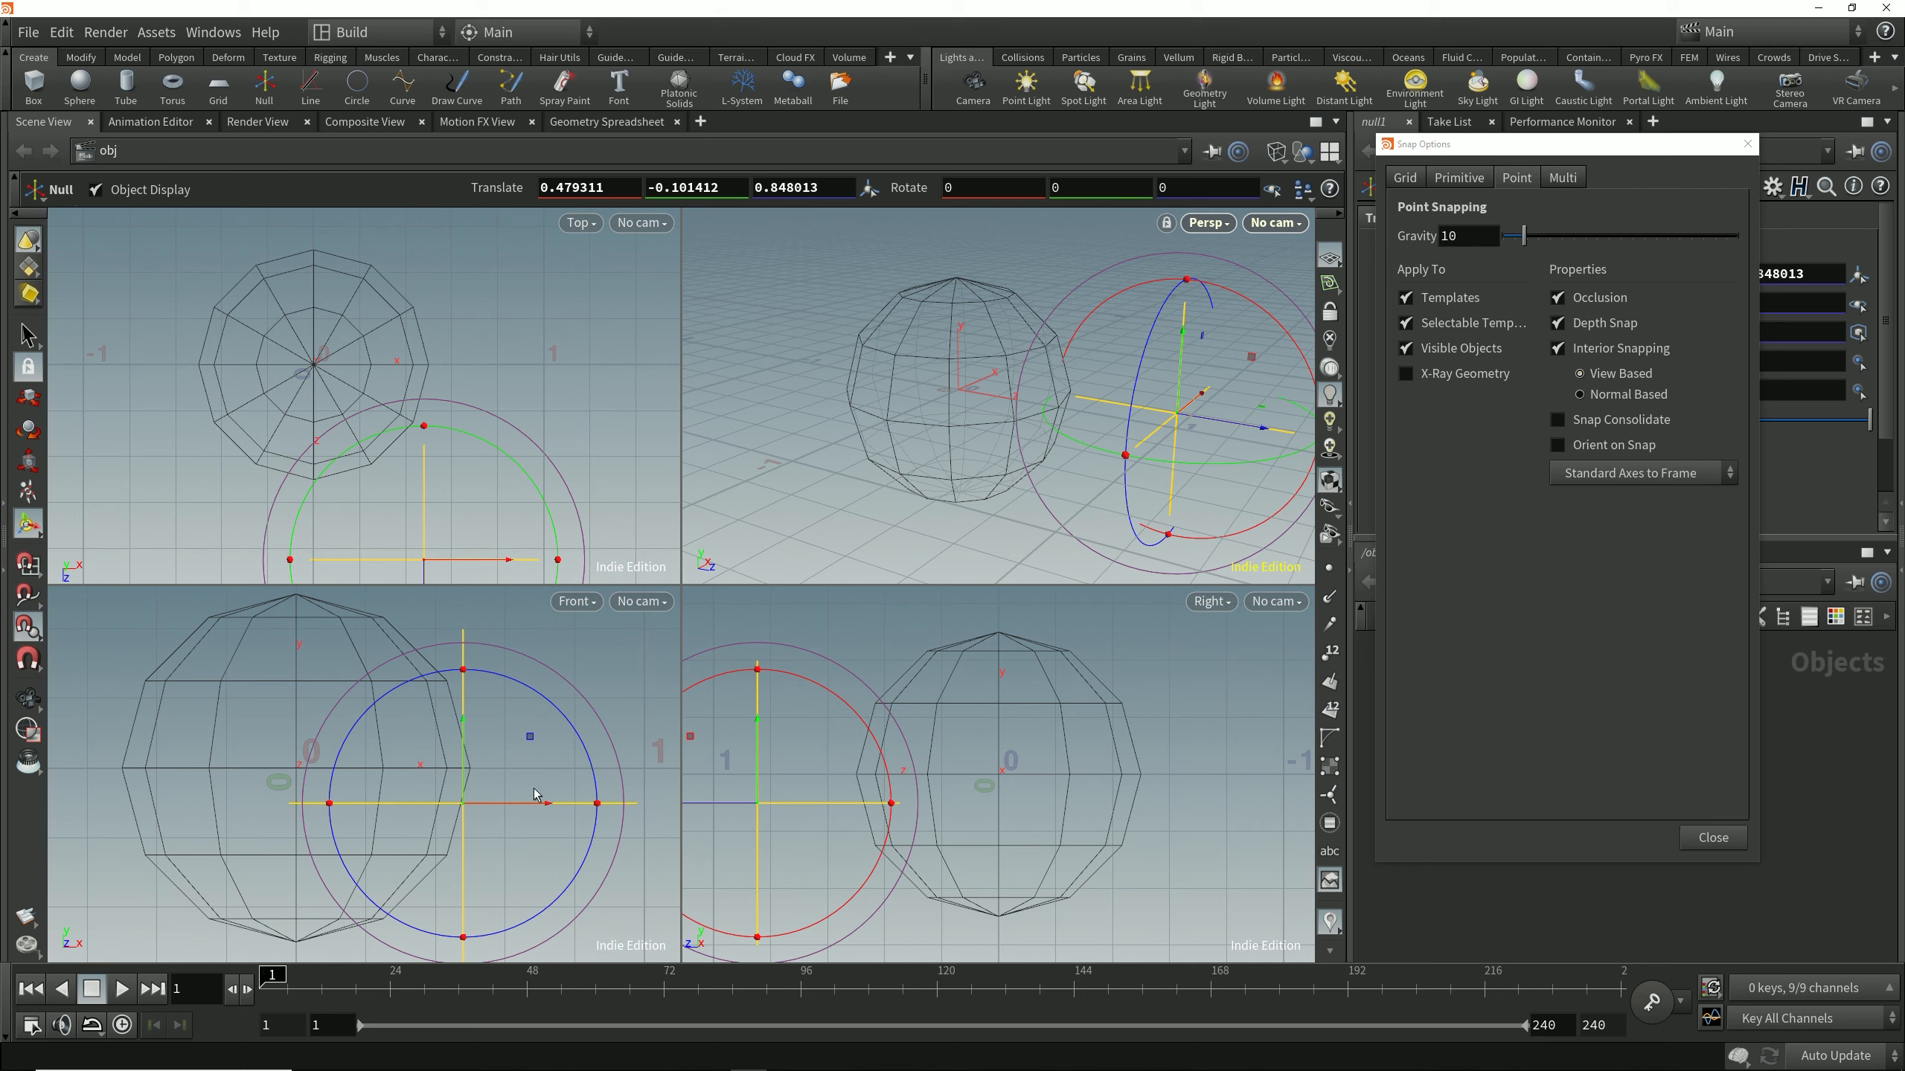
drag(463, 804, 398, 778)
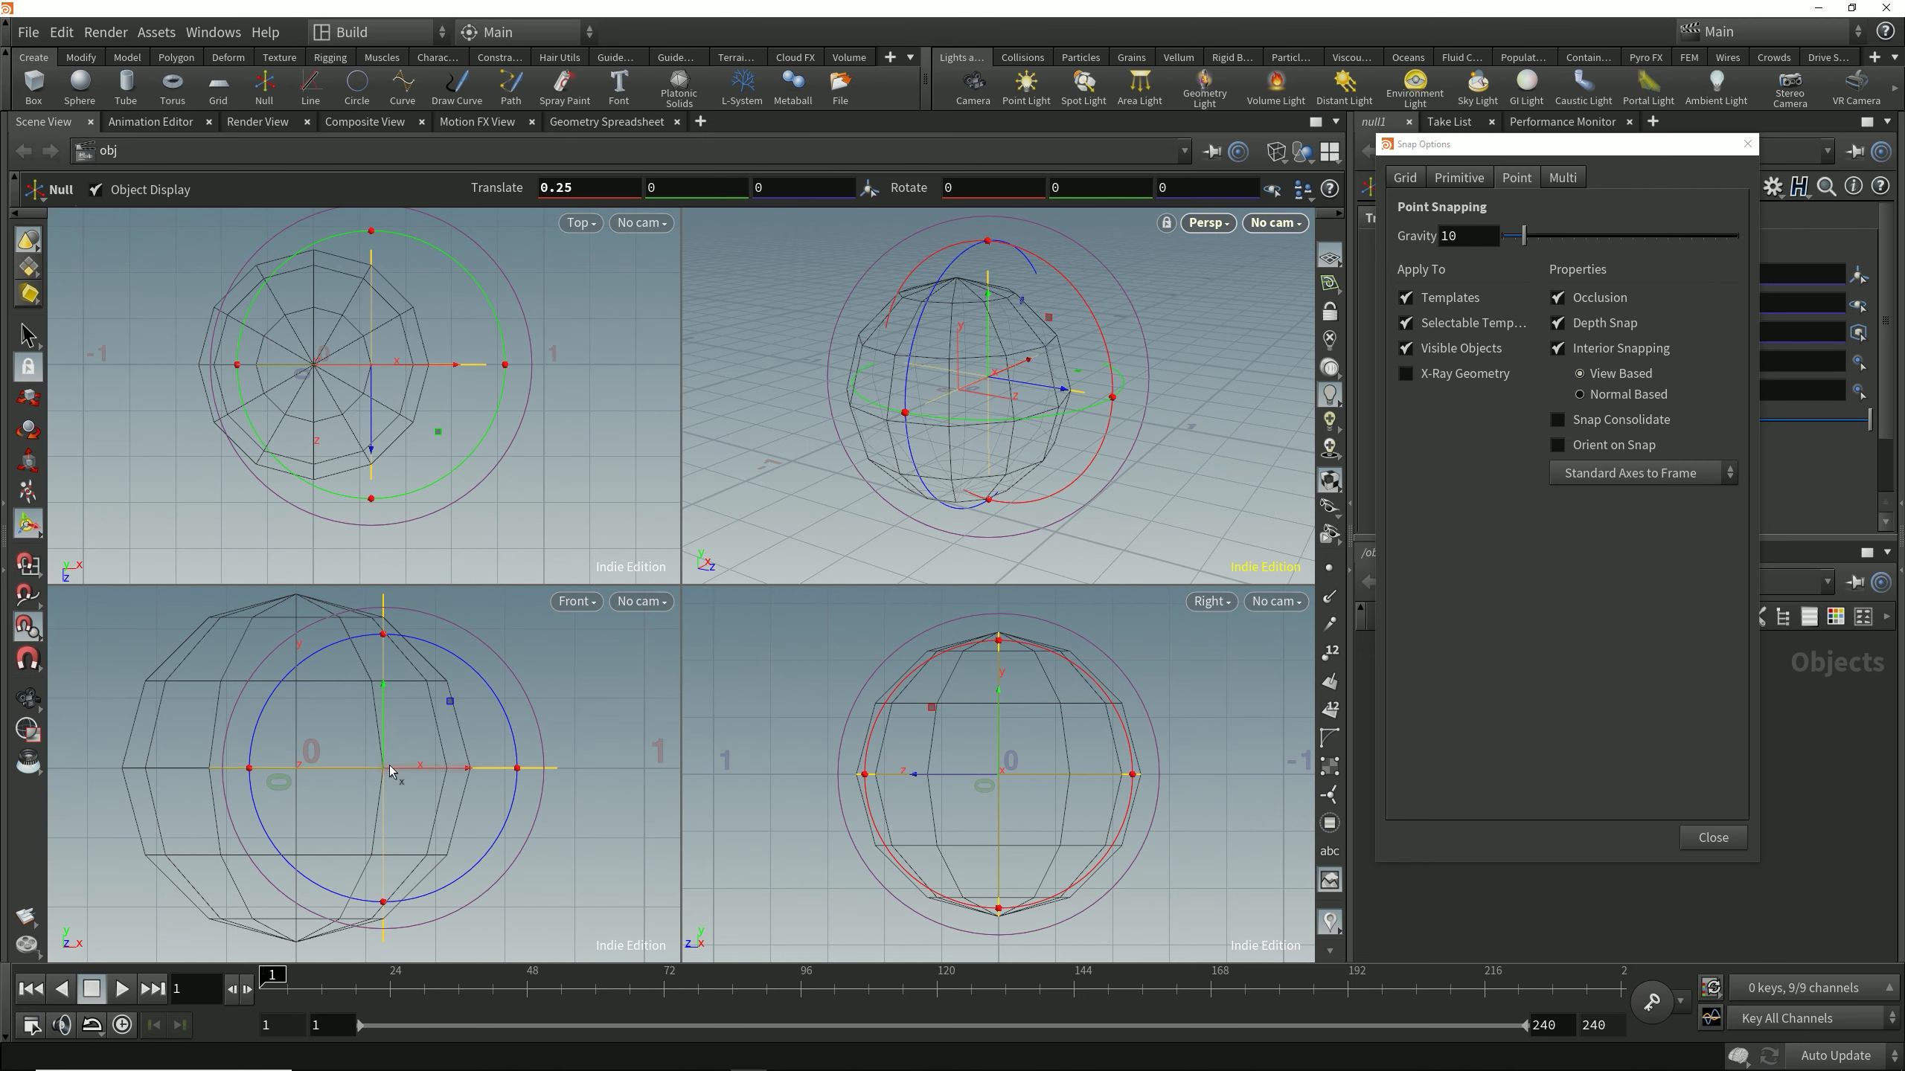
alt+drag(1093, 467, 1065, 436)
alt+right_drag(1064, 436, 1159, 472)
drag(1159, 472, 963, 474)
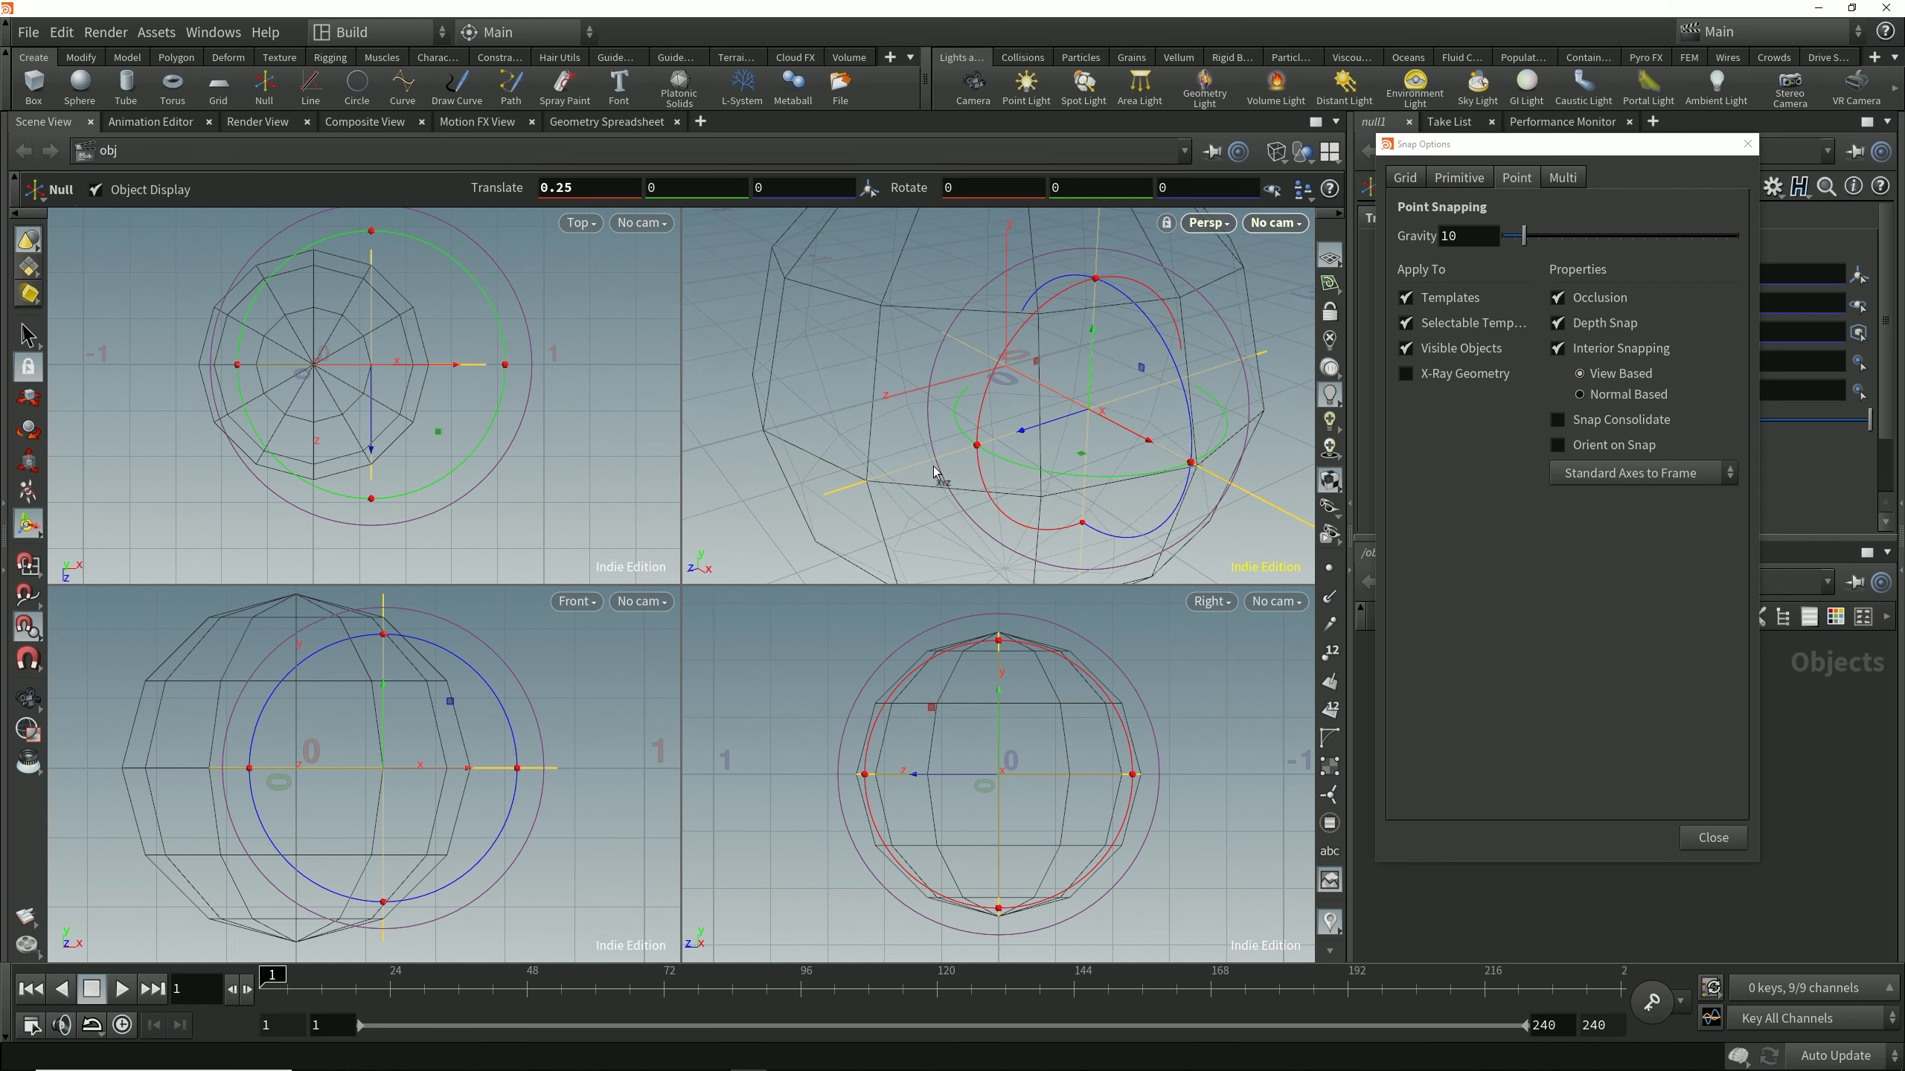
alt+right_drag(1008, 446, 948, 472)
alt+drag(948, 472, 982, 447)
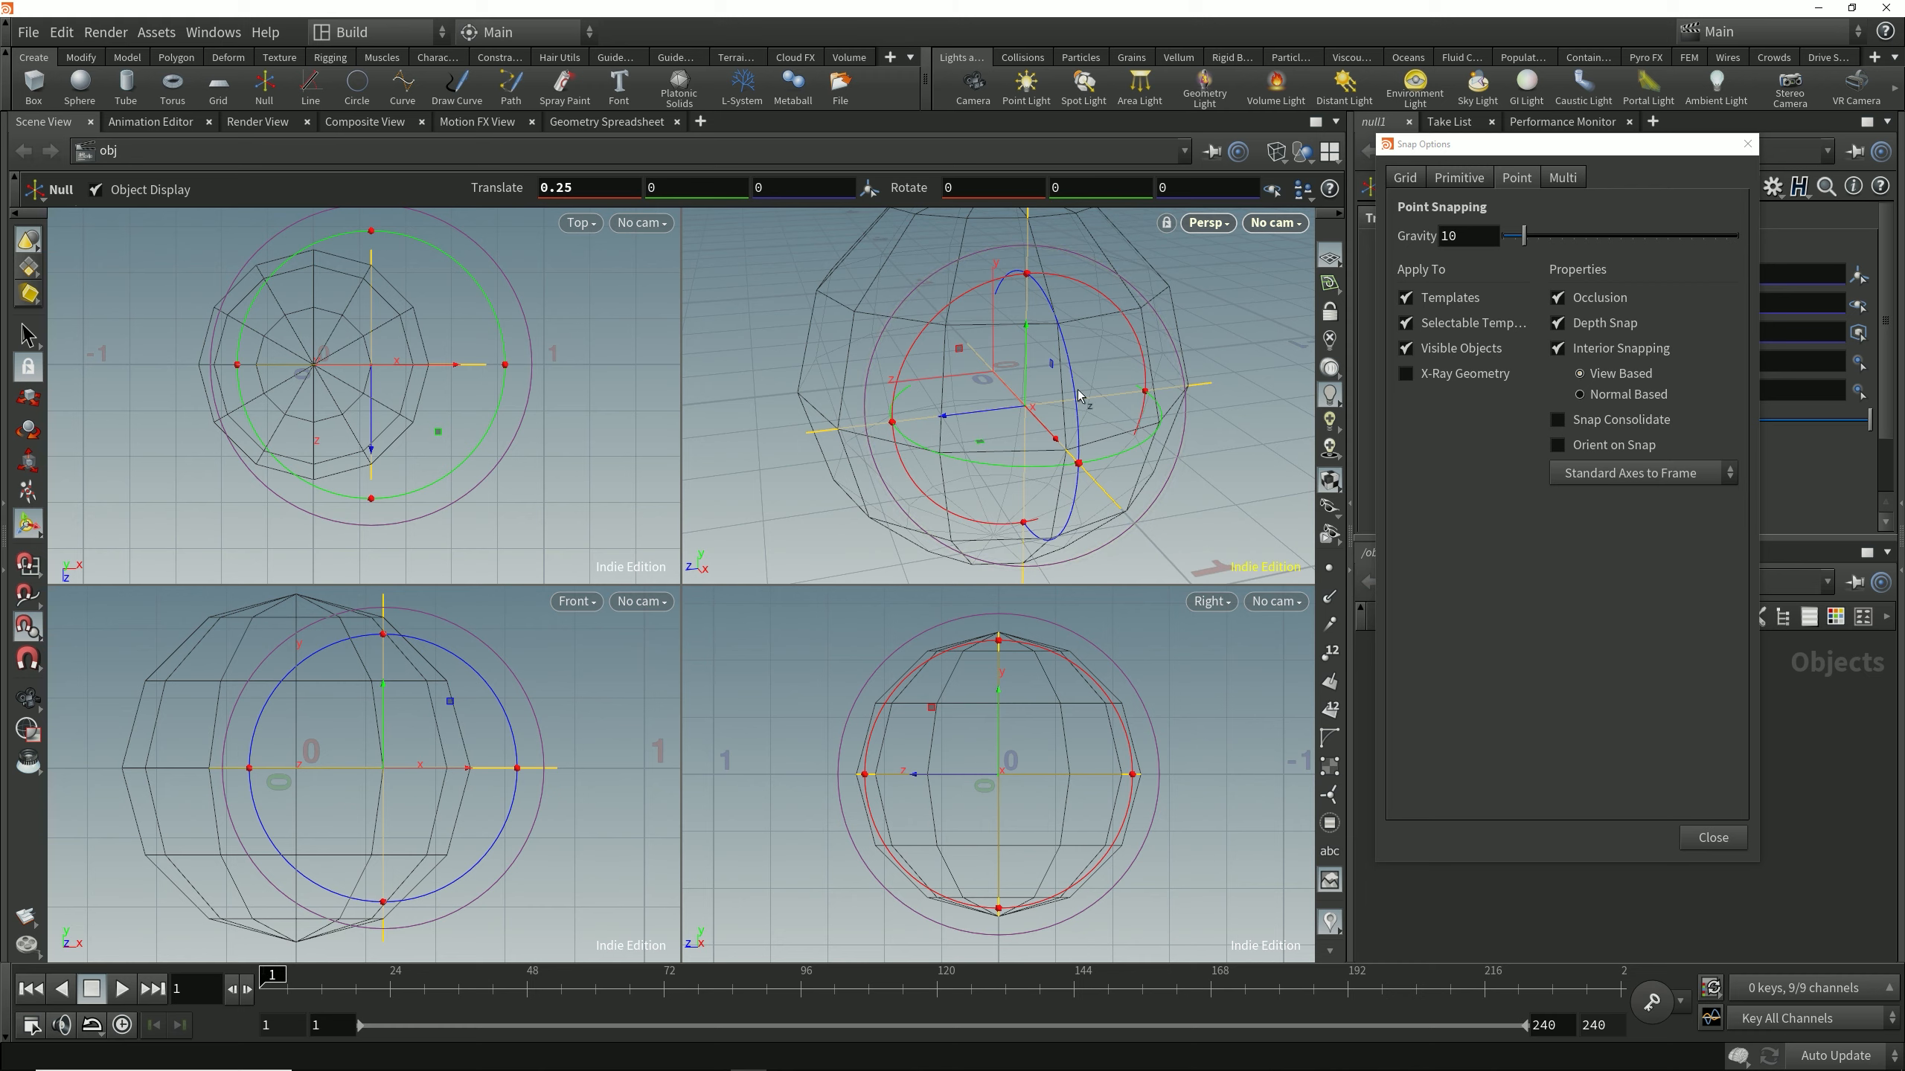
alt+drag(1193, 391, 1184, 488)
Snap the null in the Front view to the upper interior of the sphere at X 0, Y 0.433013, Z 0.
key(Escape)
key(Return)
drag(389, 770, 303, 623)
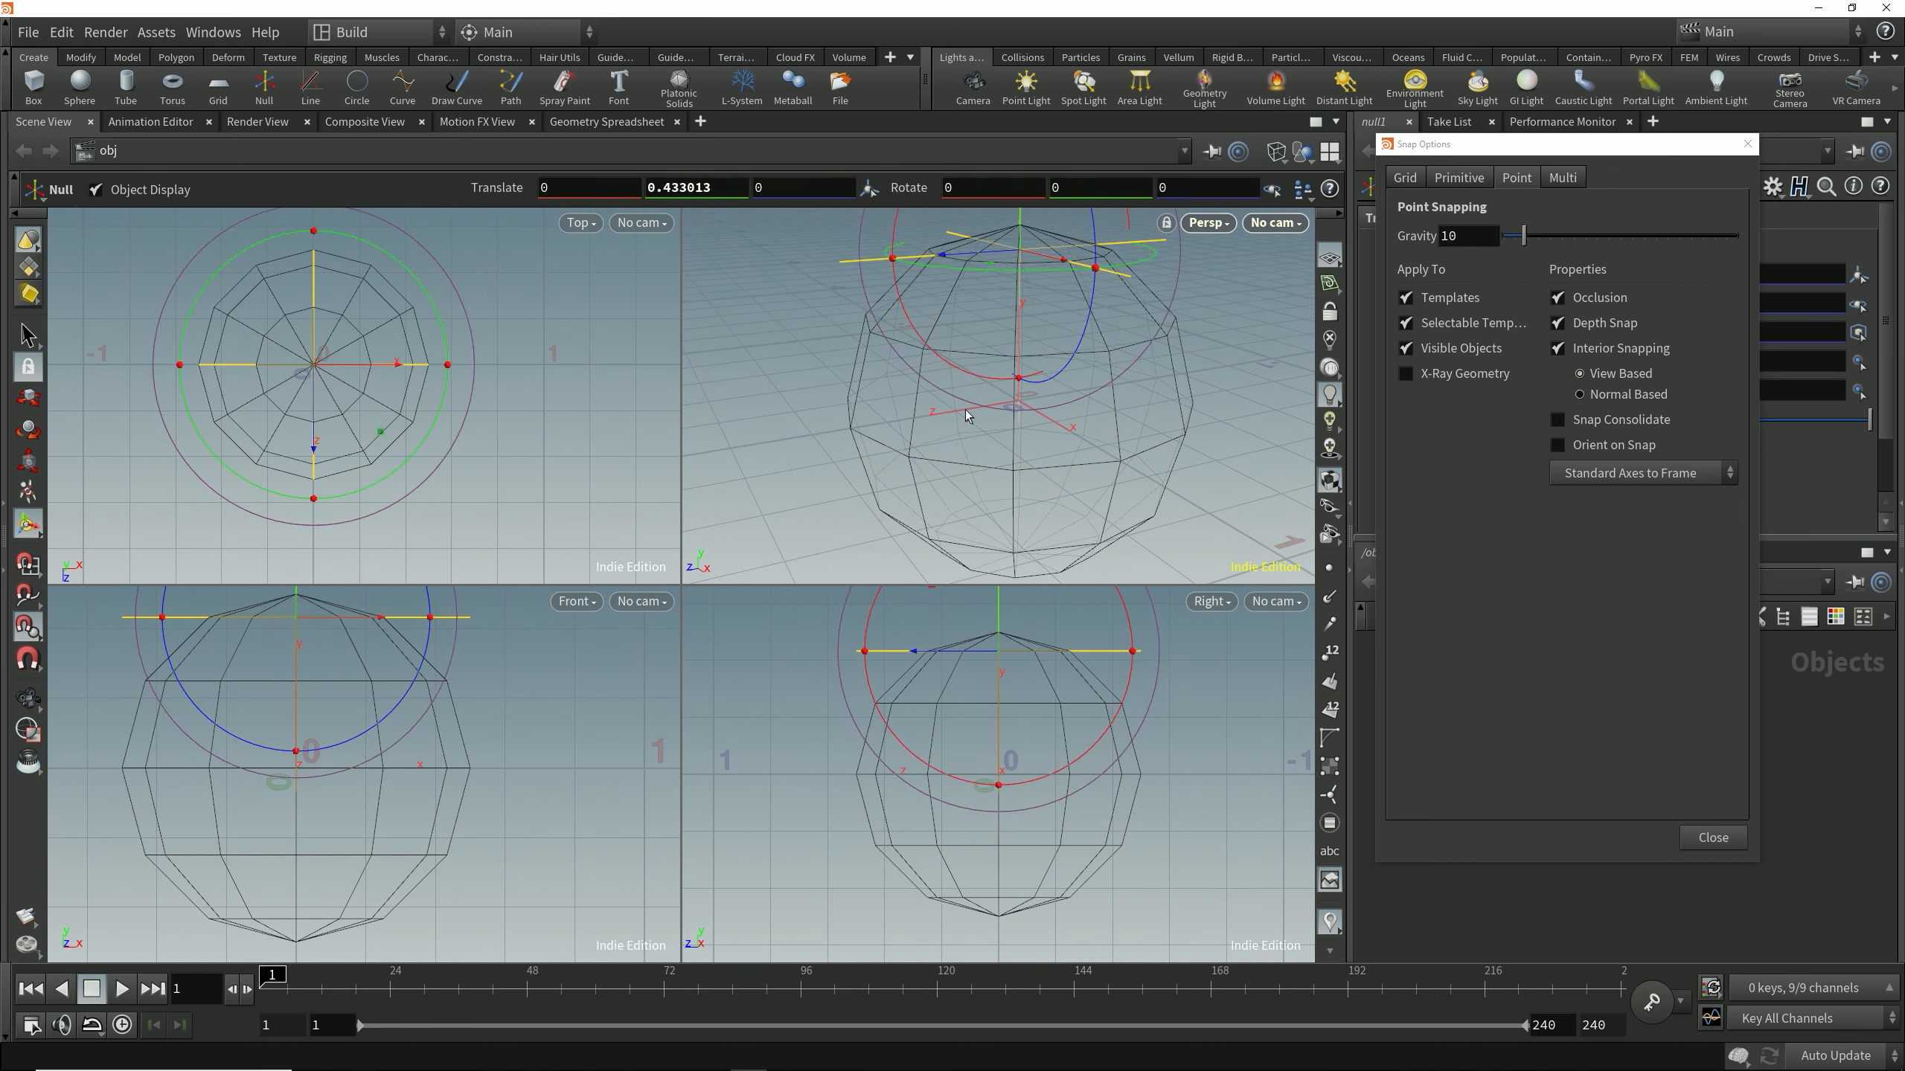
Examine from several angles in the perspective view where the null sits relative to the ring of points near the sphere's top.
alt+middle_drag(969, 417, 983, 553)
alt+right_drag(983, 553, 1148, 349)
alt+drag(1148, 349, 1122, 406)
alt+right_drag(1122, 406, 1050, 426)
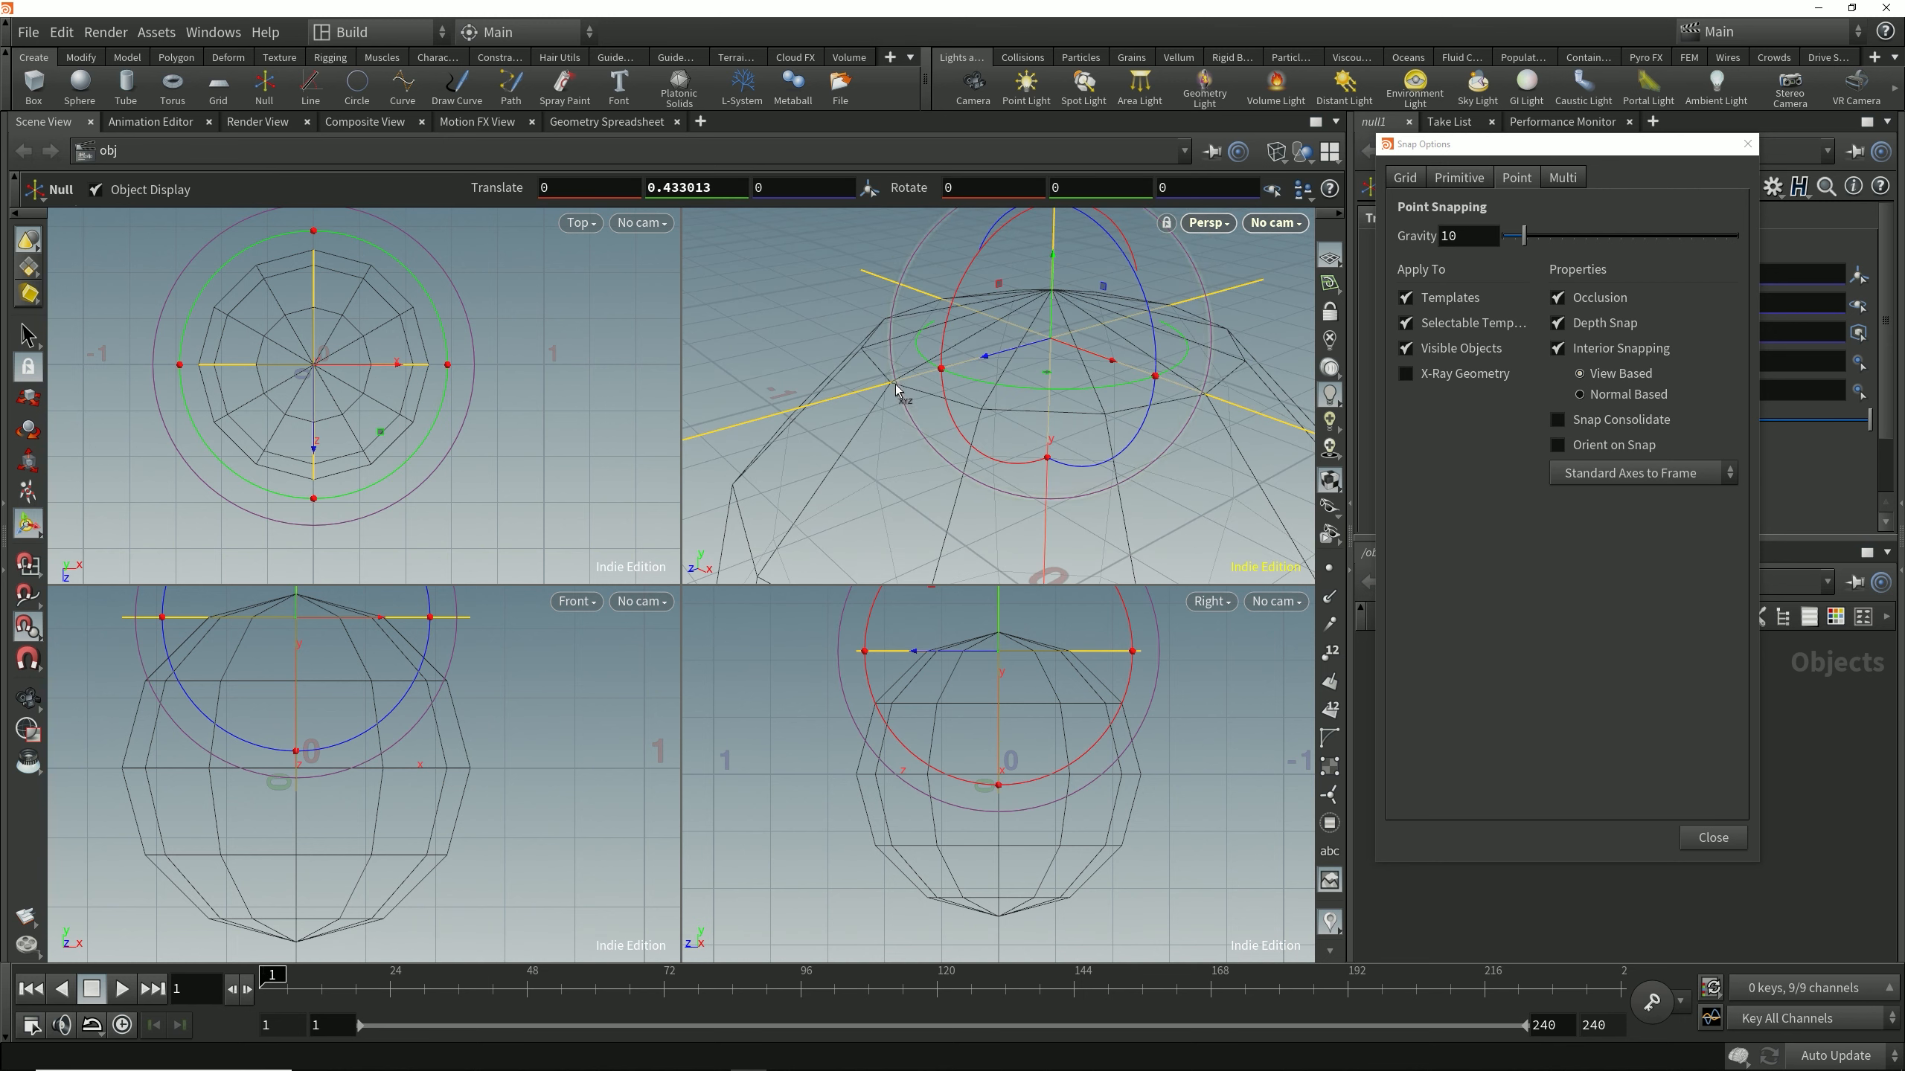
alt+drag(907, 395, 1178, 338)
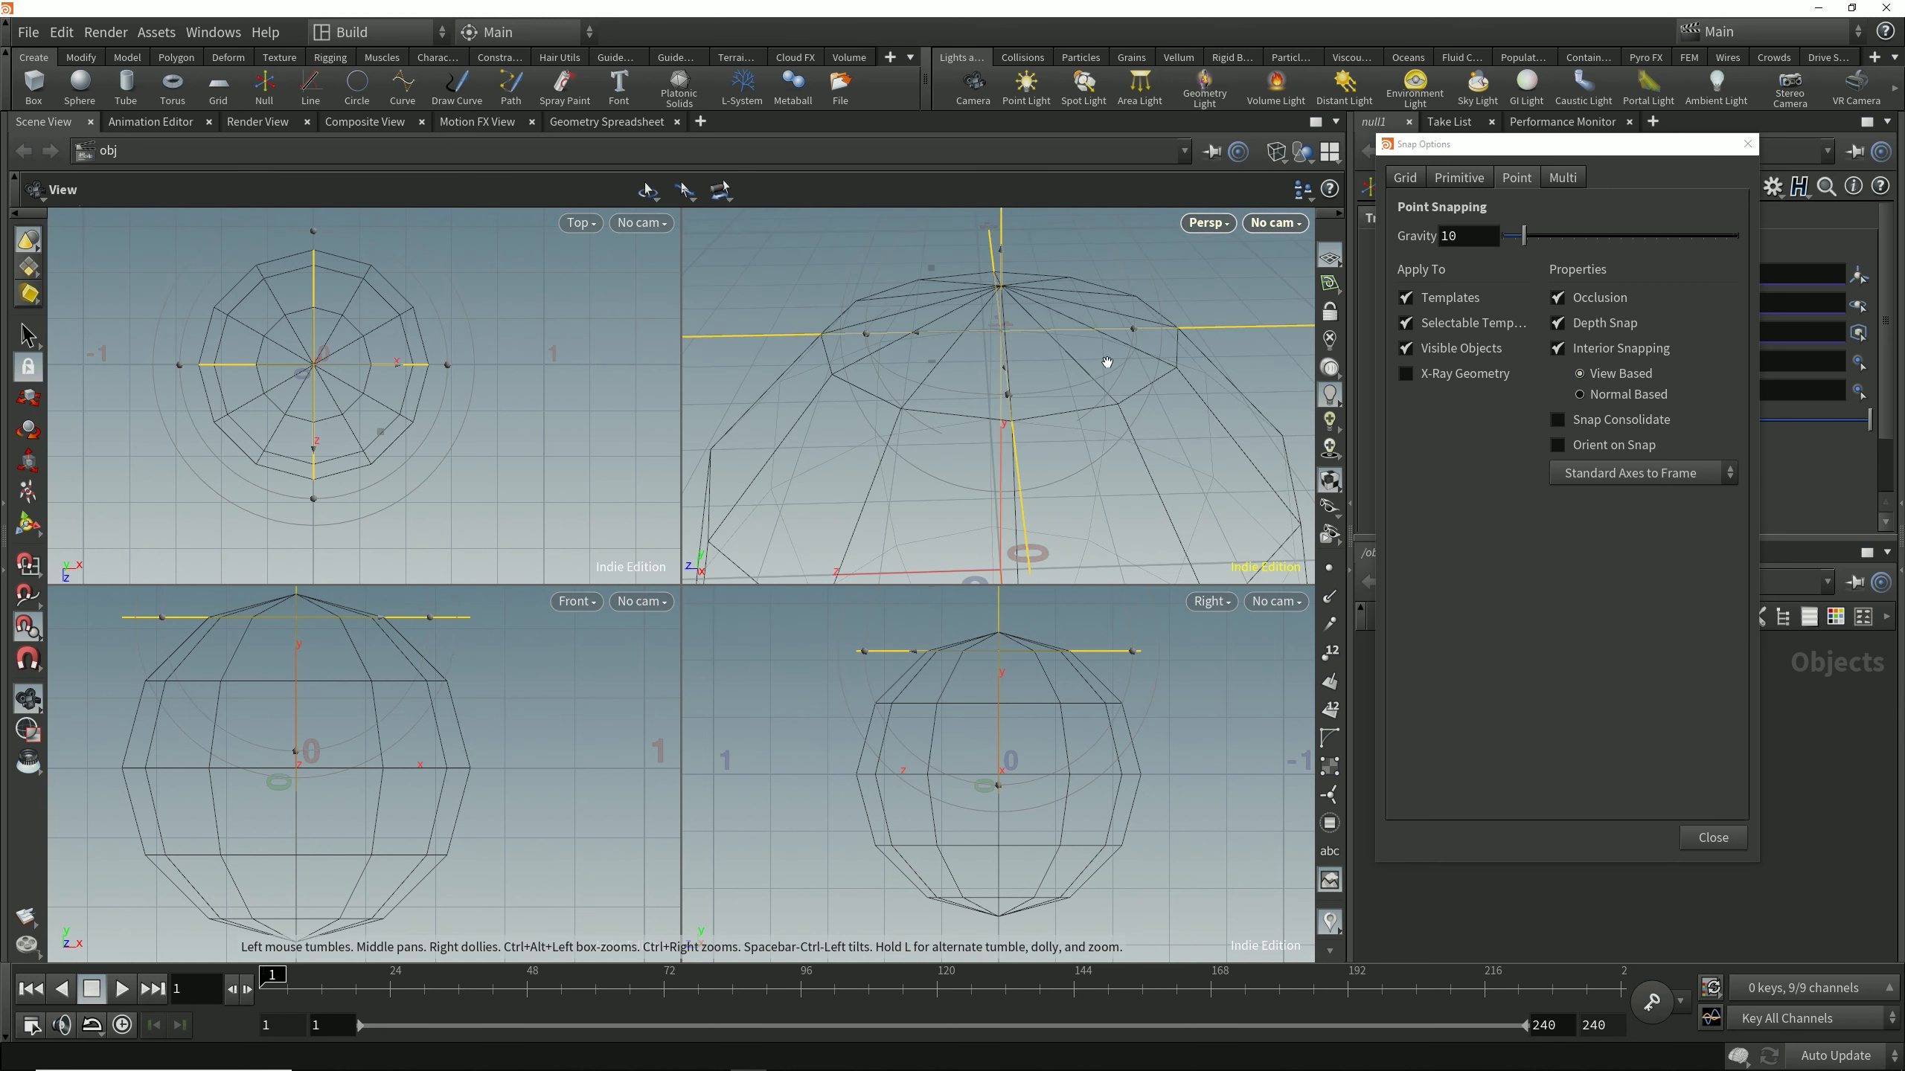
alt+drag(1166, 351, 1177, 436)
alt+drag(914, 426, 888, 435)
alt+drag(960, 372, 1058, 255)
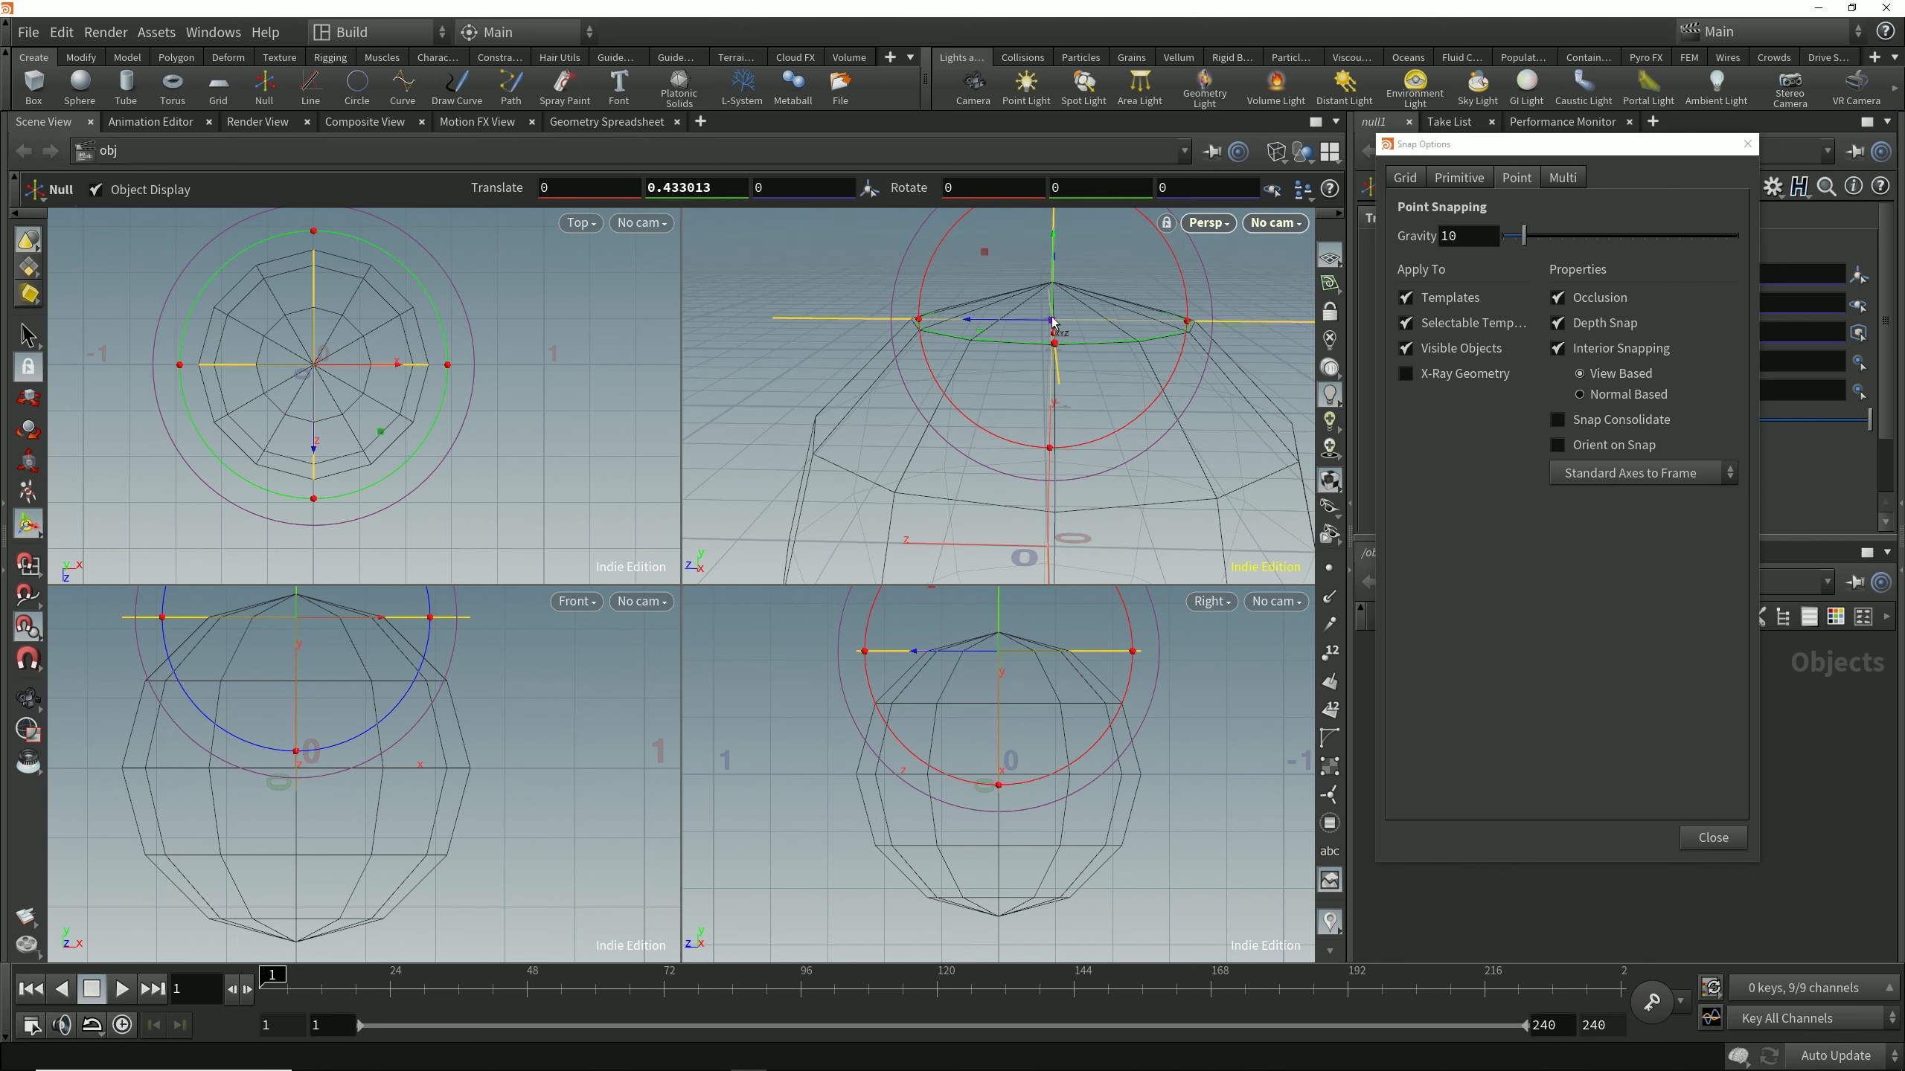
alt+drag(1053, 331, 1178, 370)
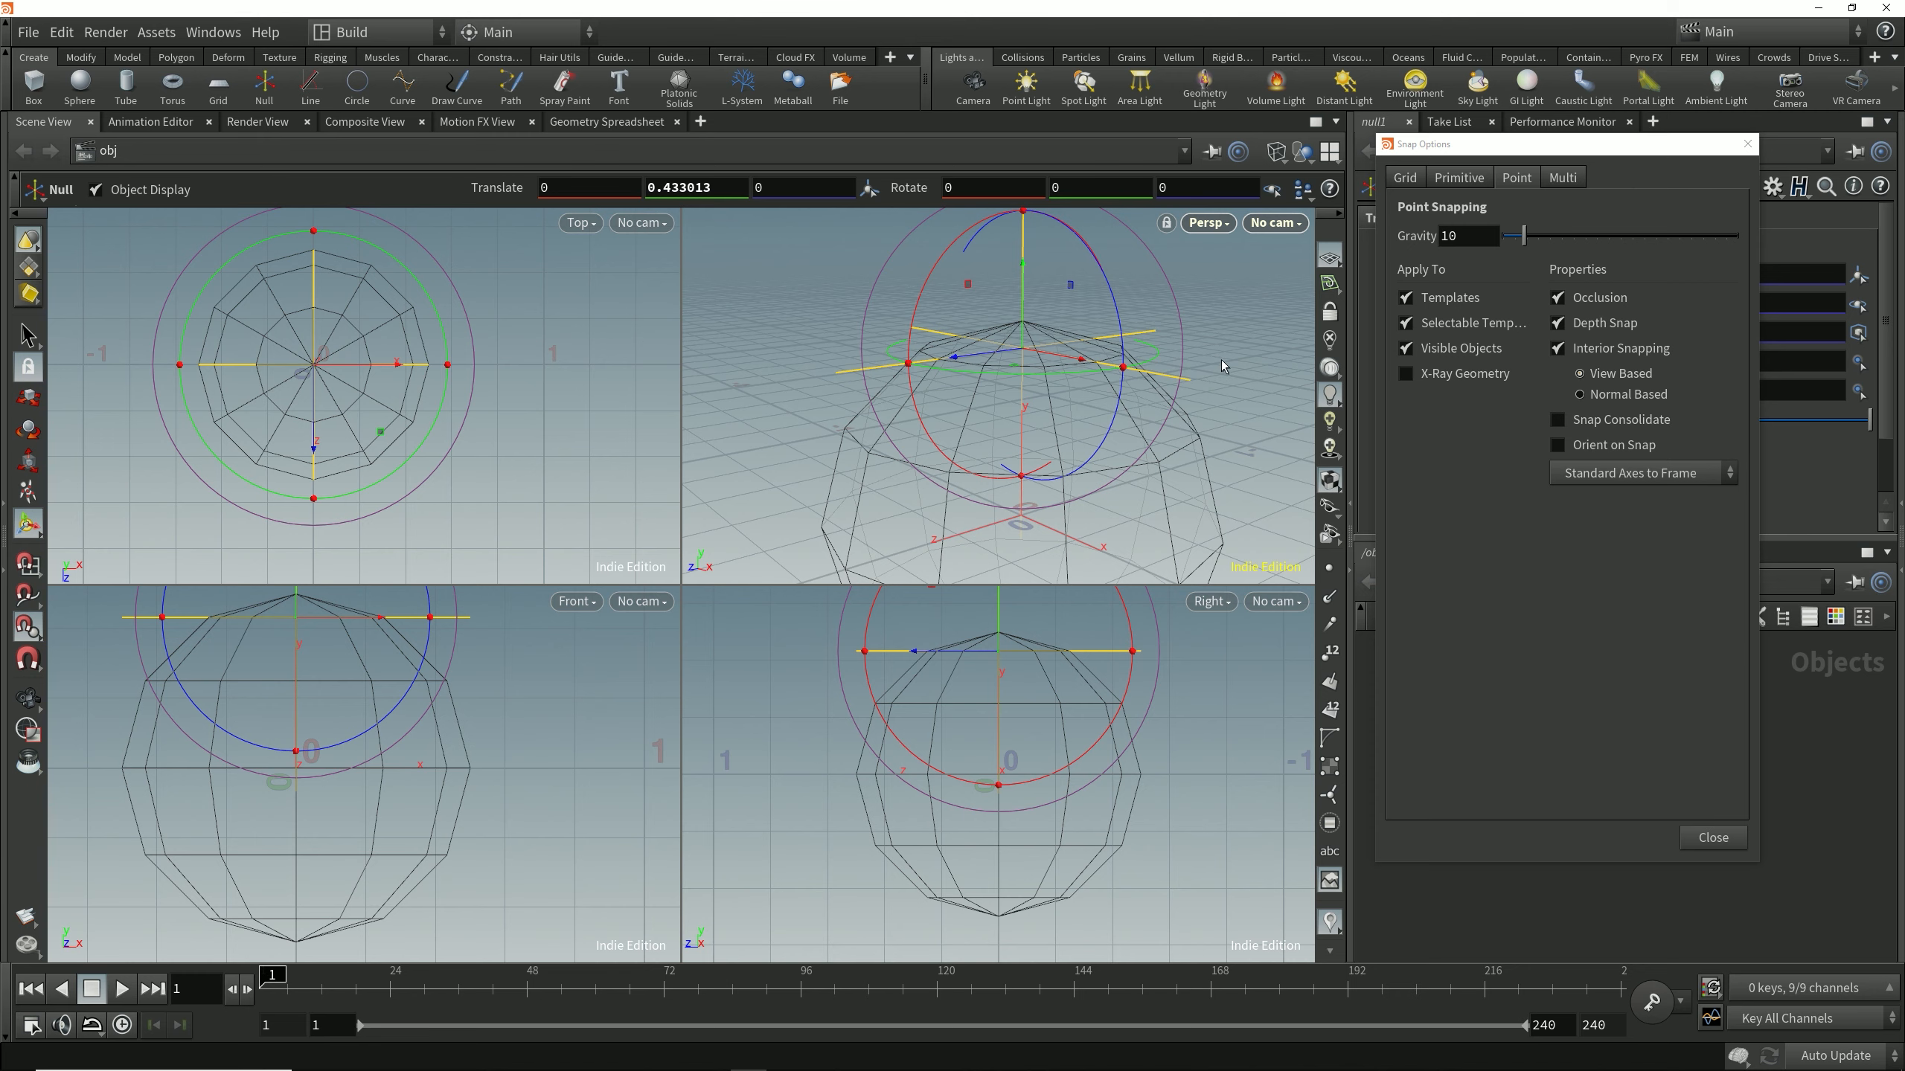
Return to the single perspective view and display the point numbers on the sphere.
key(space+b)
alt+right_drag(1075, 498, 1037, 523)
alt+drag(1037, 523, 1054, 561)
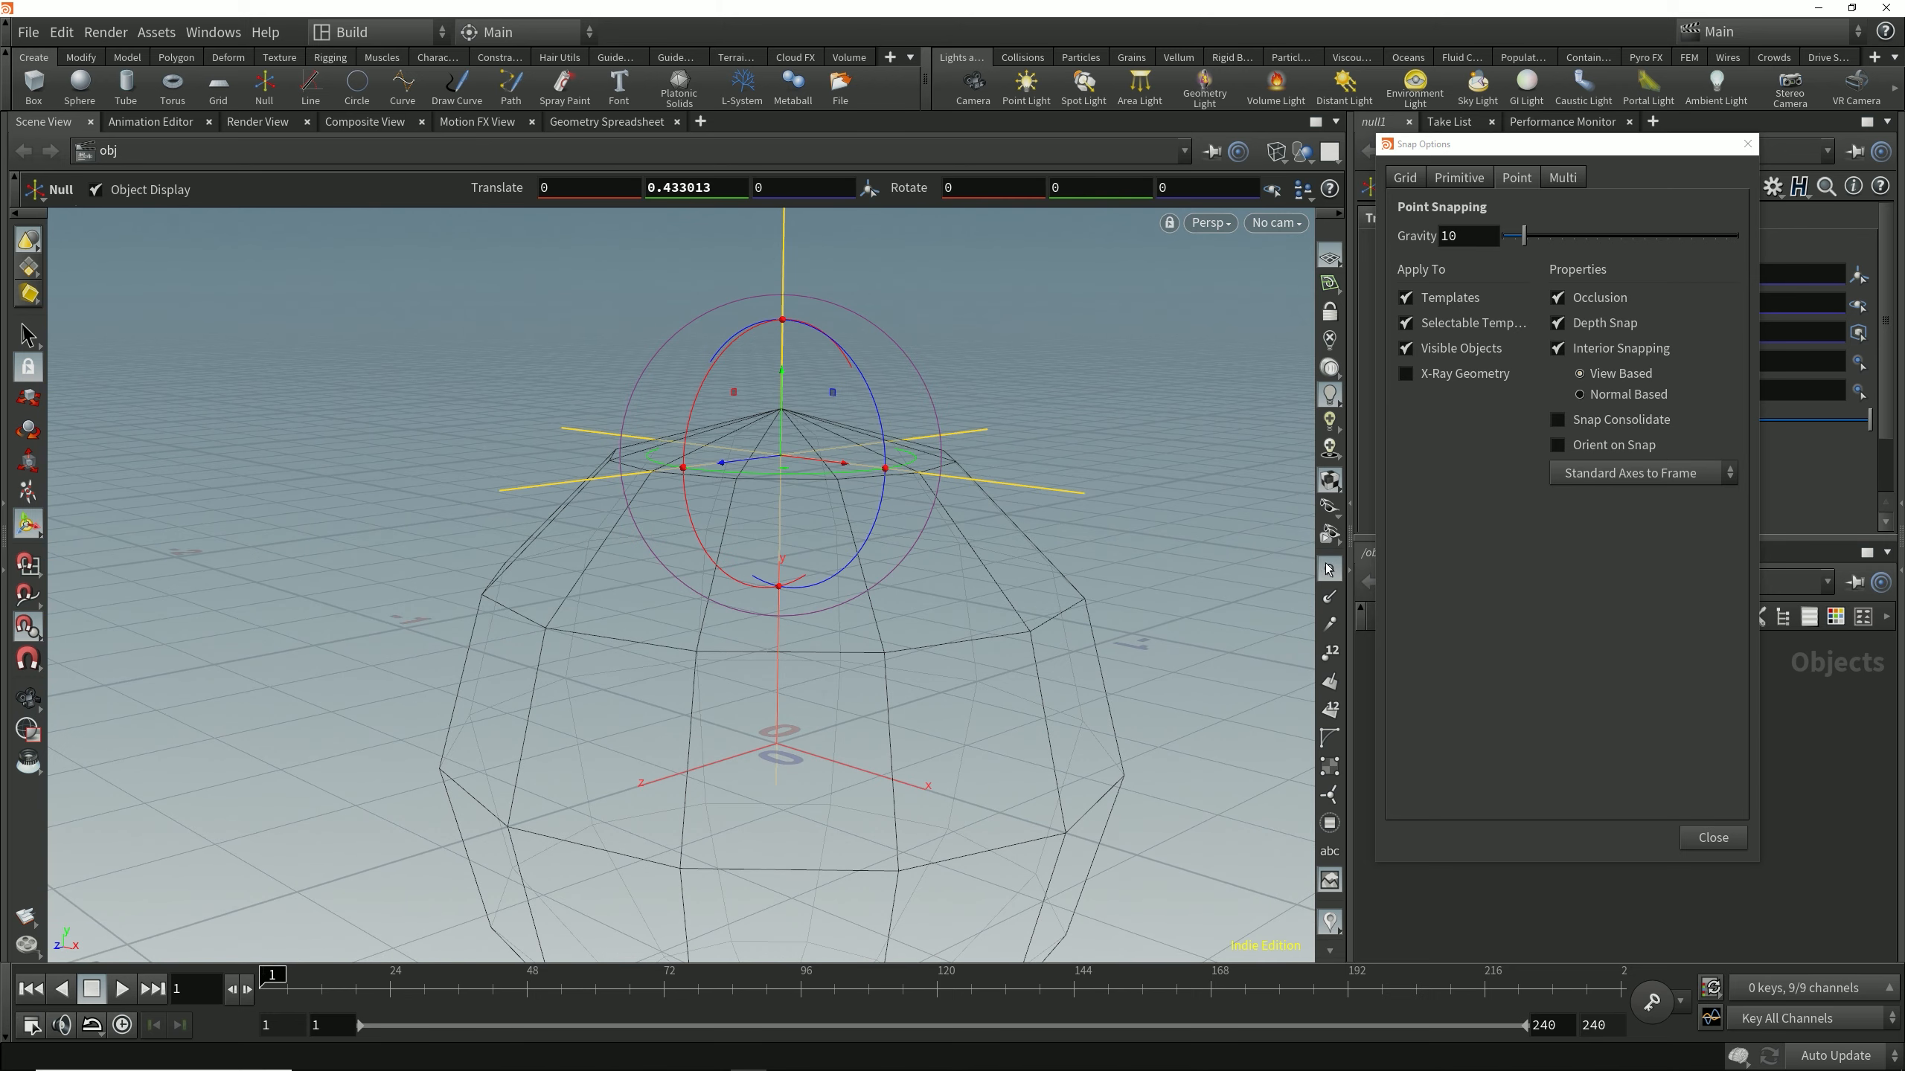
click(1326, 650)
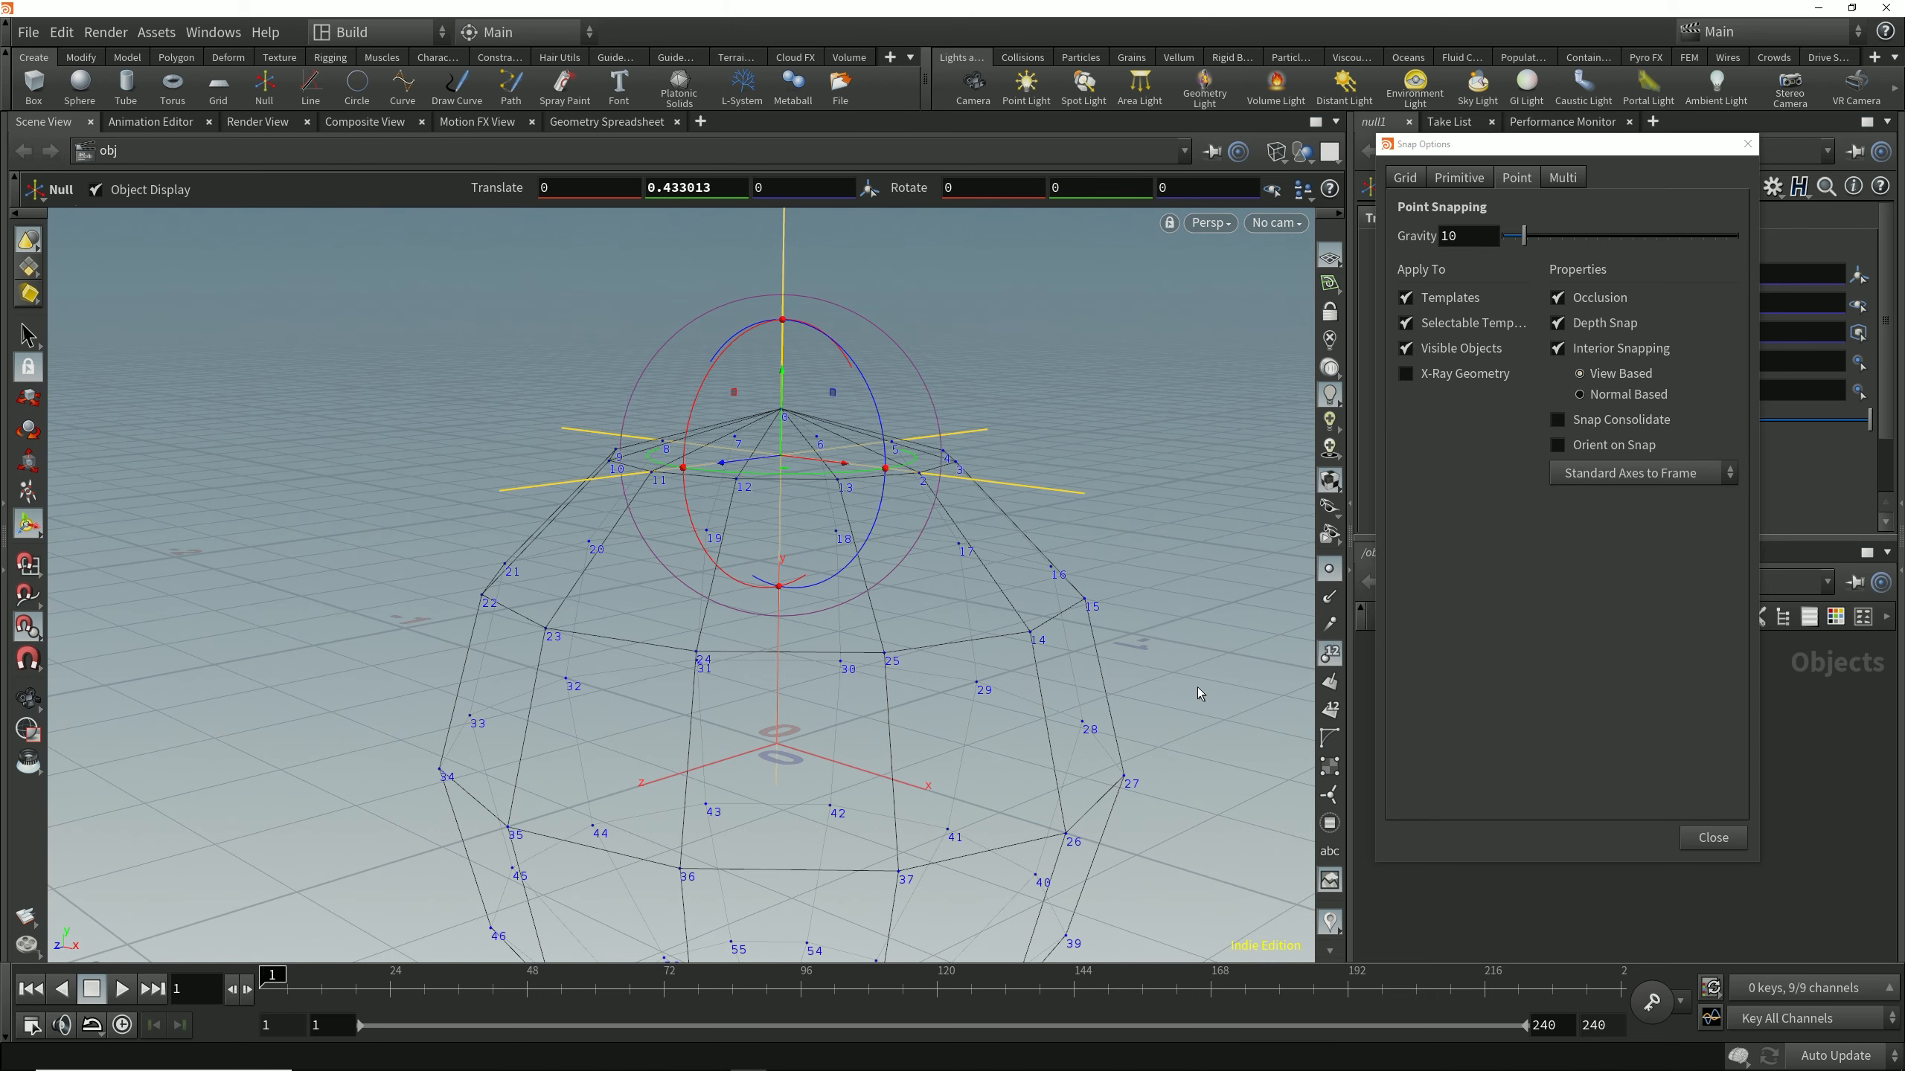
alt+drag(1197, 688, 927, 630)
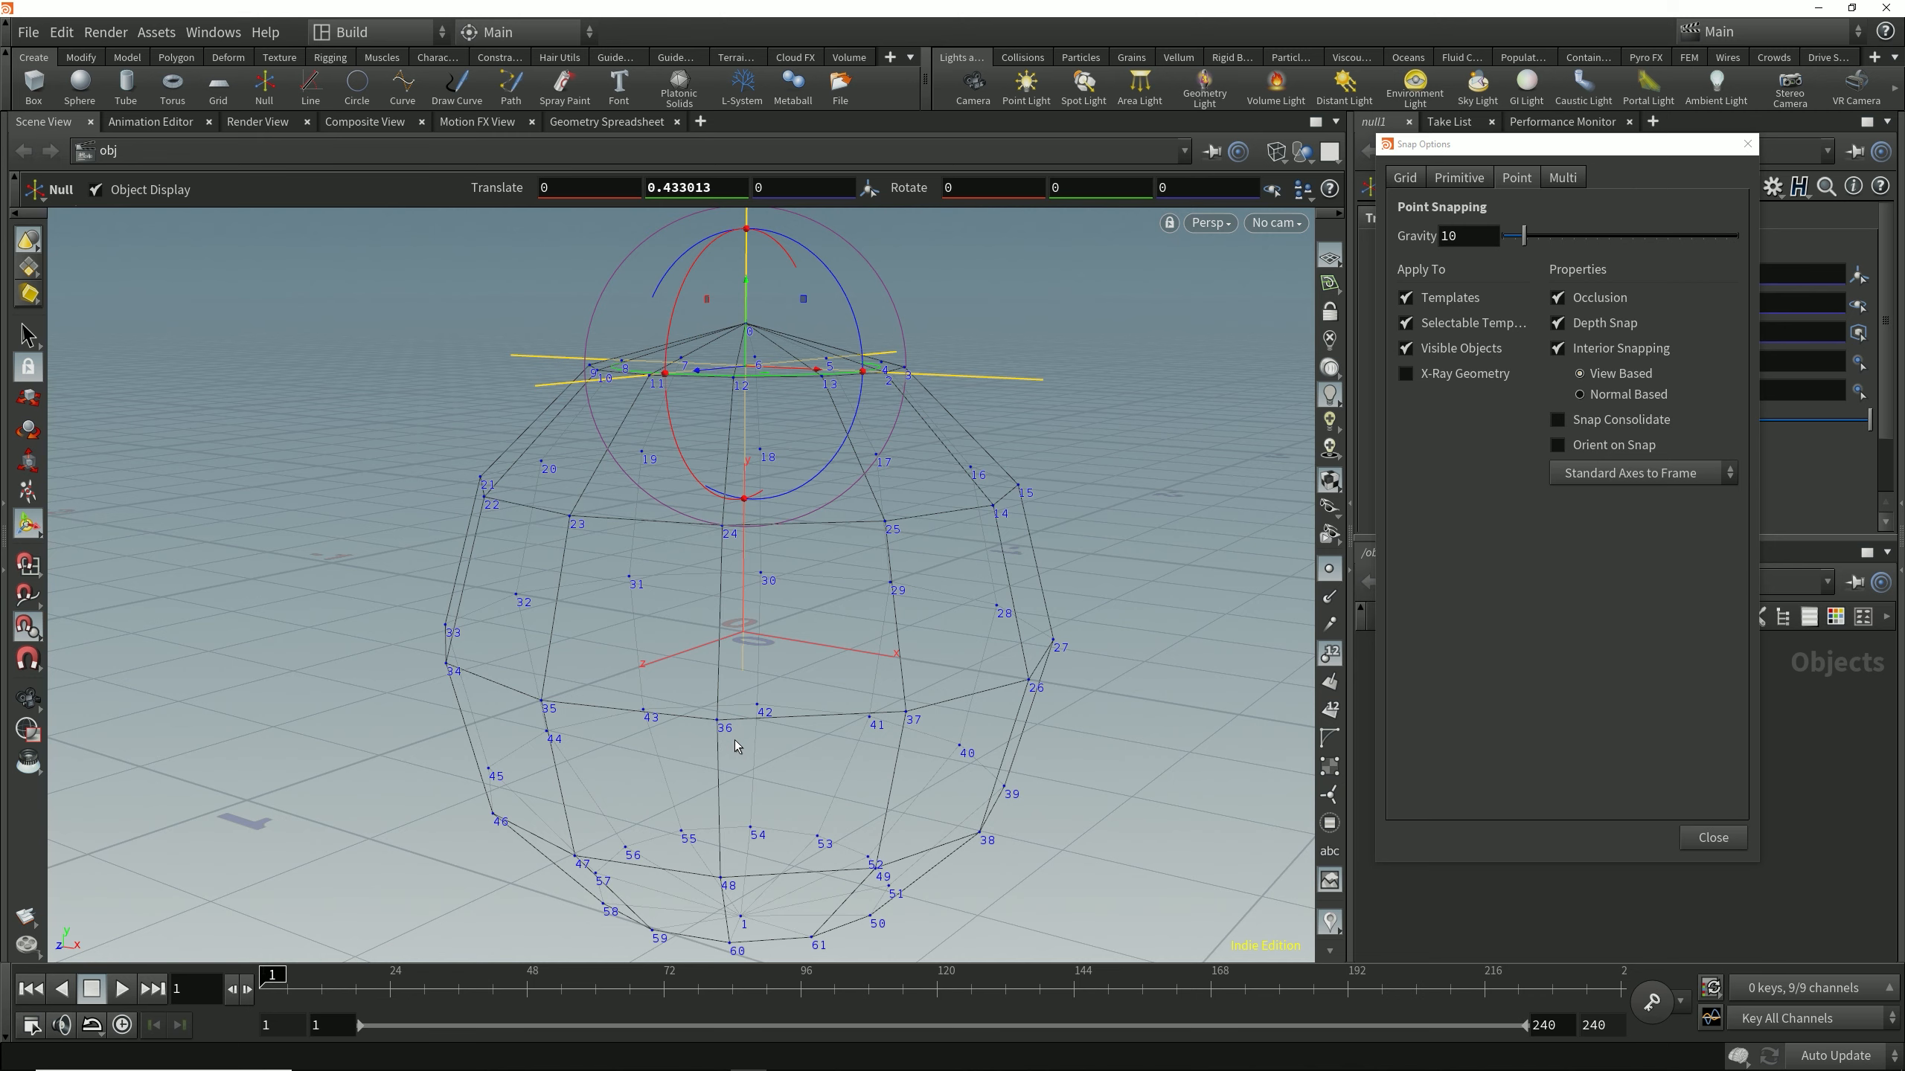
Move the null with view-based interior snapping to near the sphere's center, at about X 0.001, Y -0.04, Z 0.04.
key(Escape)
drag(652, 631, 769, 646)
key(Return)
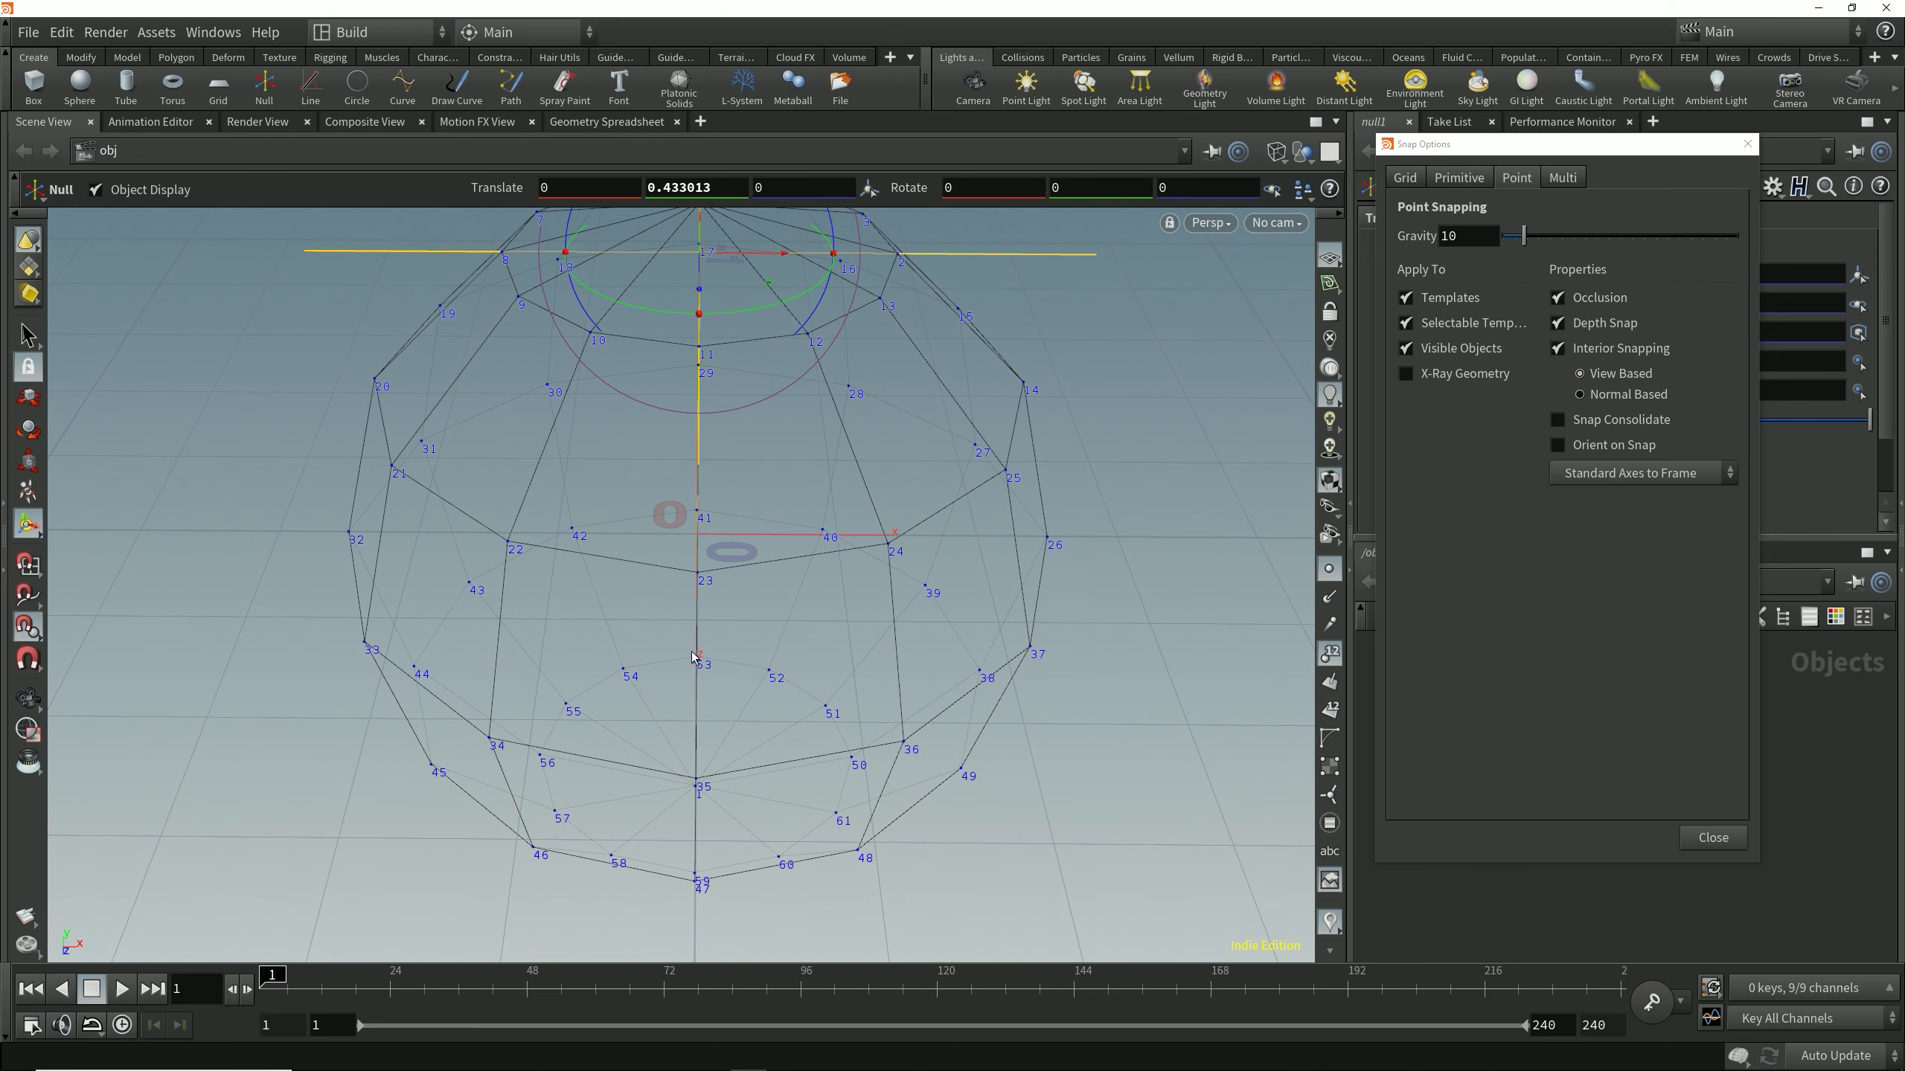
drag(699, 254, 714, 686)
key(Escape)
alt+middle_drag(714, 685, 795, 647)
alt+drag(794, 647, 860, 625)
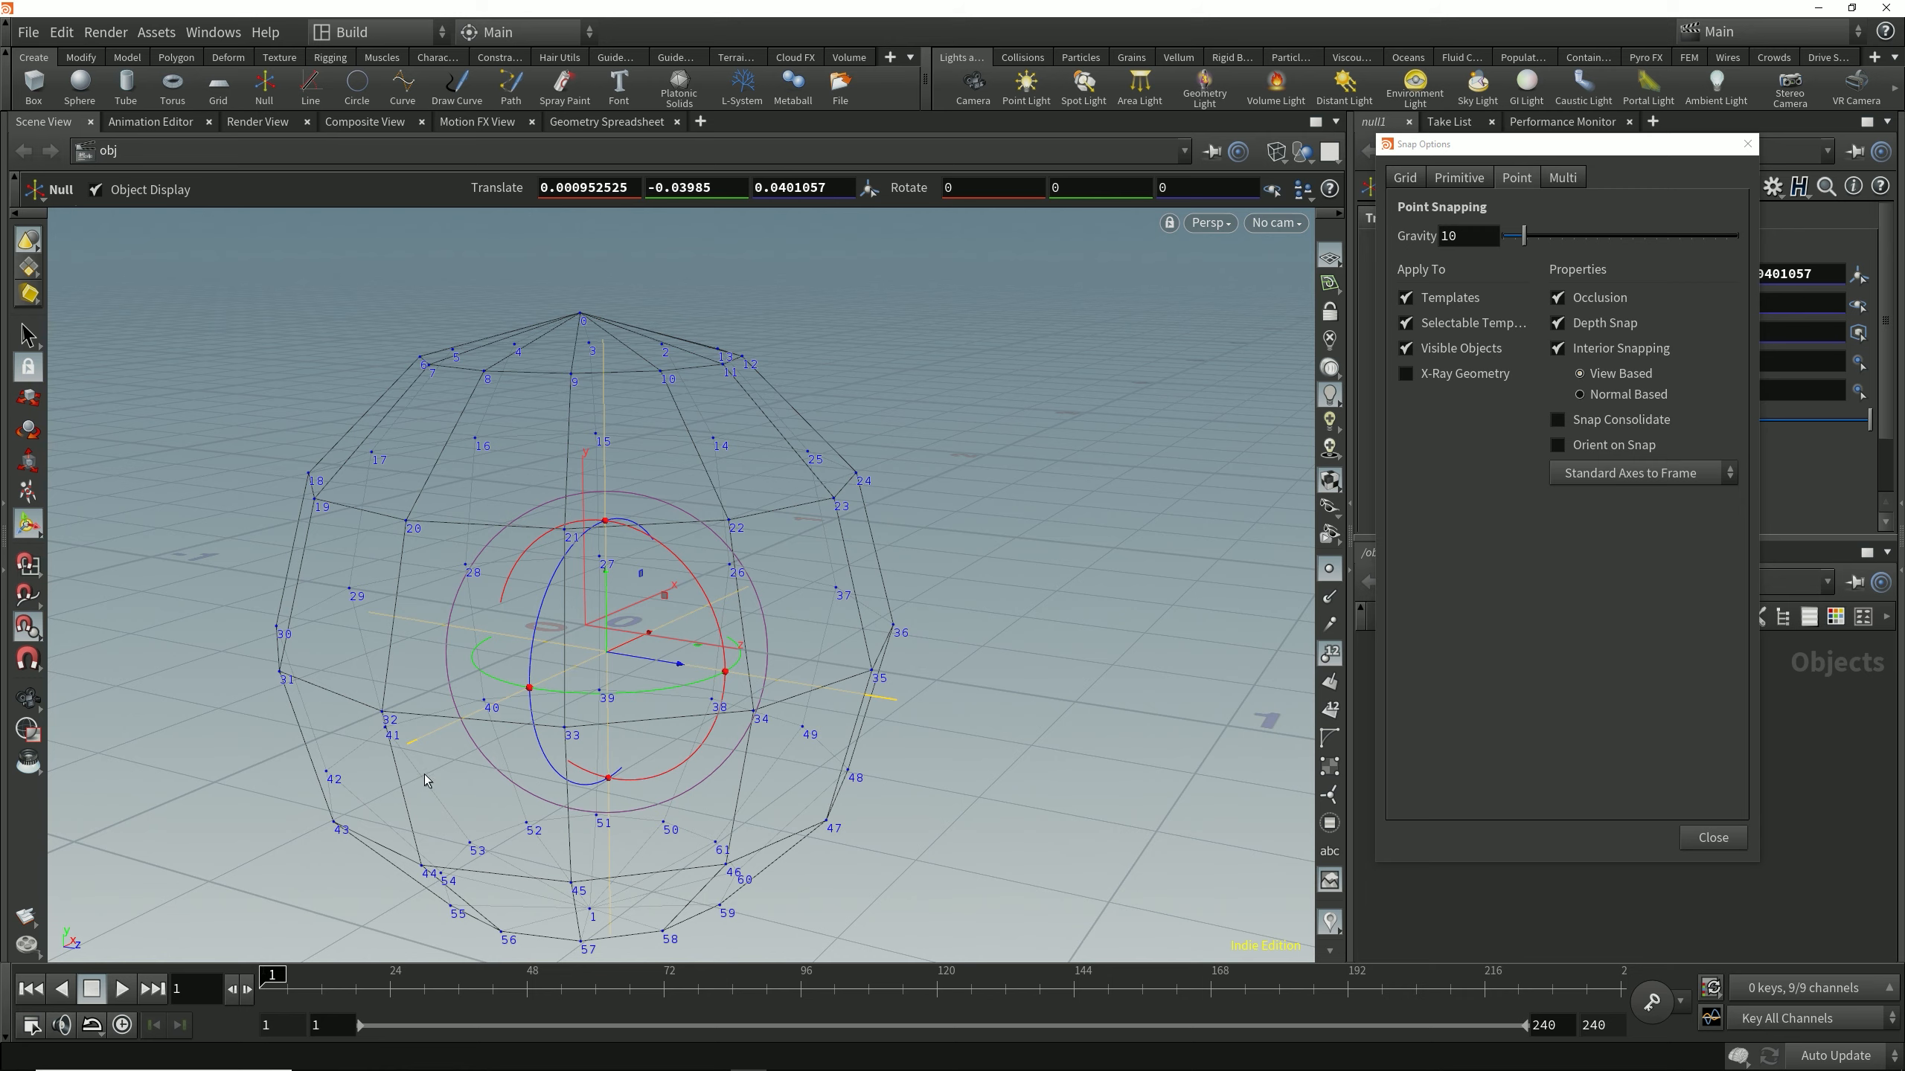
key(Escape)
drag(425, 779, 413, 774)
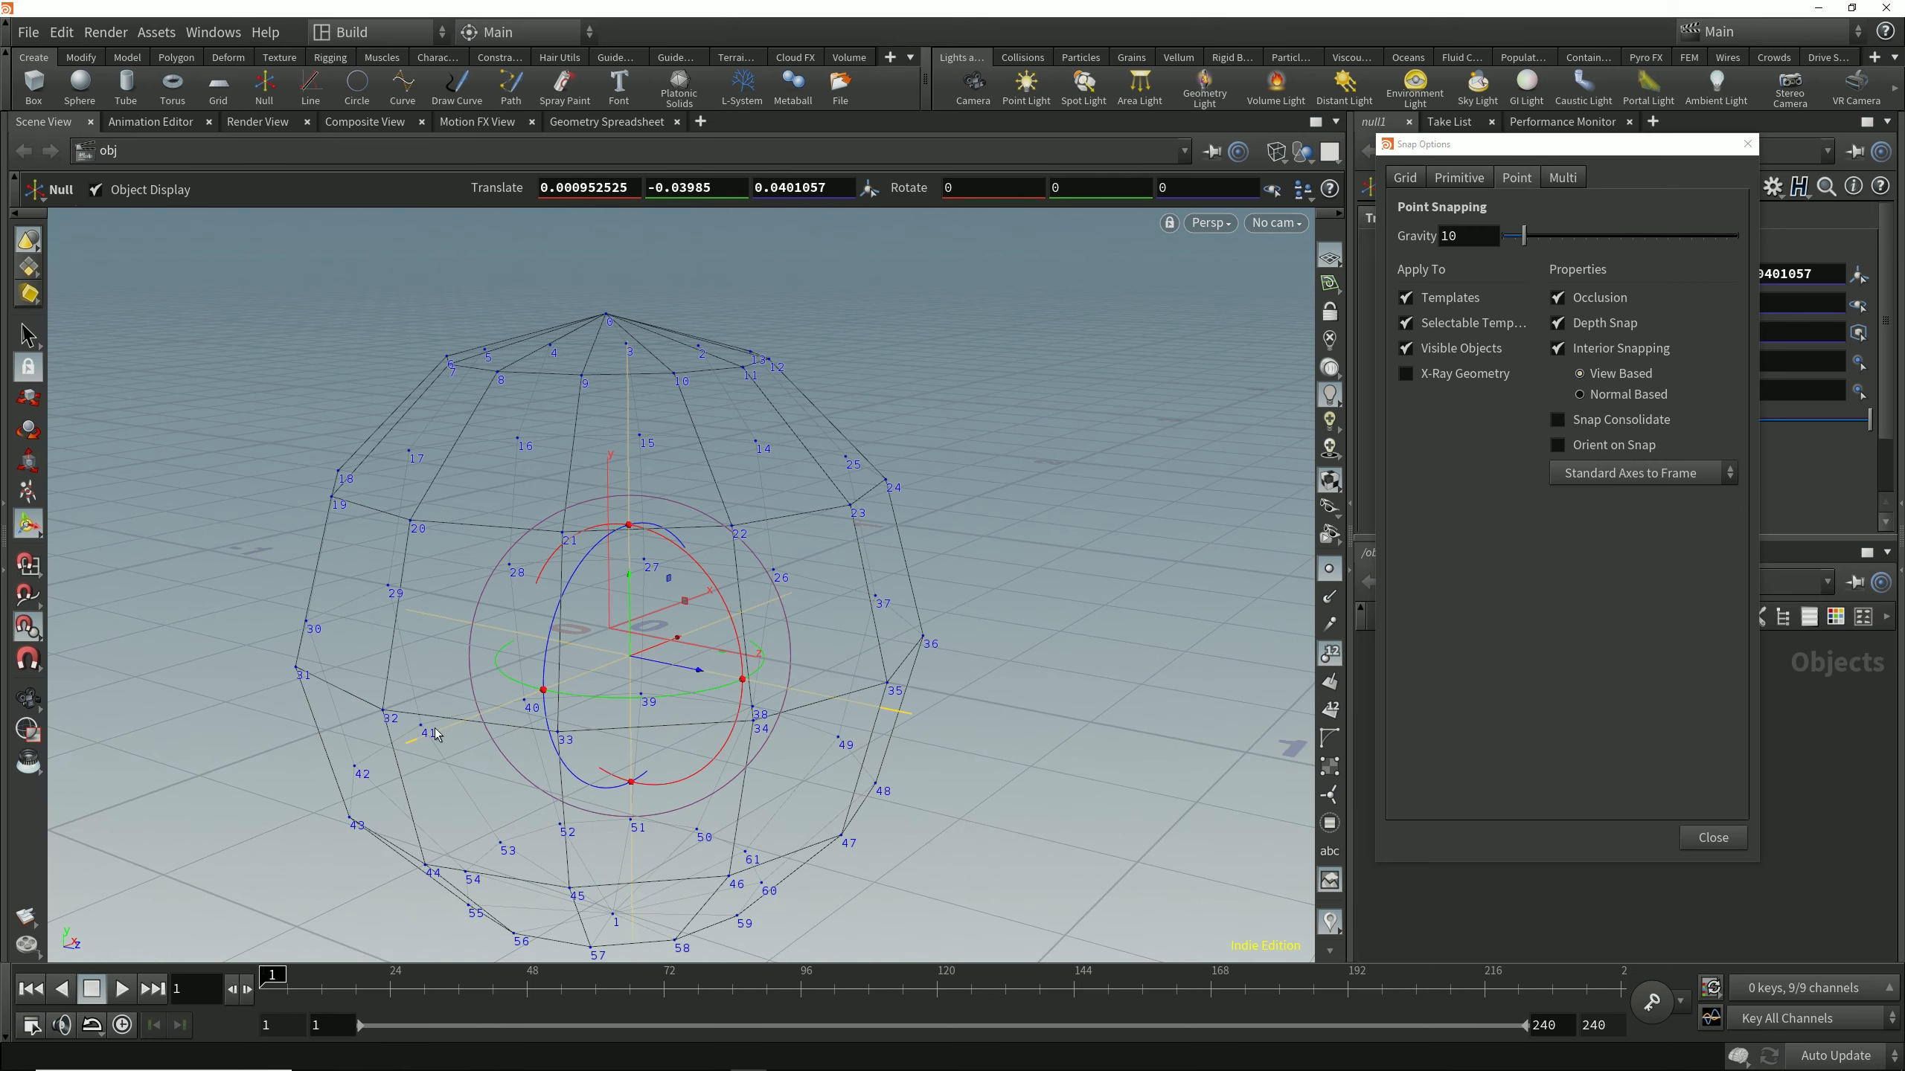
Create a line beside the sphere and set its number of points to 3.
alt+drag(787, 739, 710, 673)
alt+middle_drag(710, 672, 652, 626)
click(311, 88)
click(911, 647)
alt+drag(910, 646, 889, 740)
drag(916, 191, 911, 110)
text(3)
key(Return)
Toggle the line's handle-geometry detachment and snap the line's middle point onto the null inside the sphere.
alt+drag(919, 610, 904, 536)
key(Insert)
alt+middle_drag(919, 602, 926, 632)
alt+right_drag(926, 633, 941, 599)
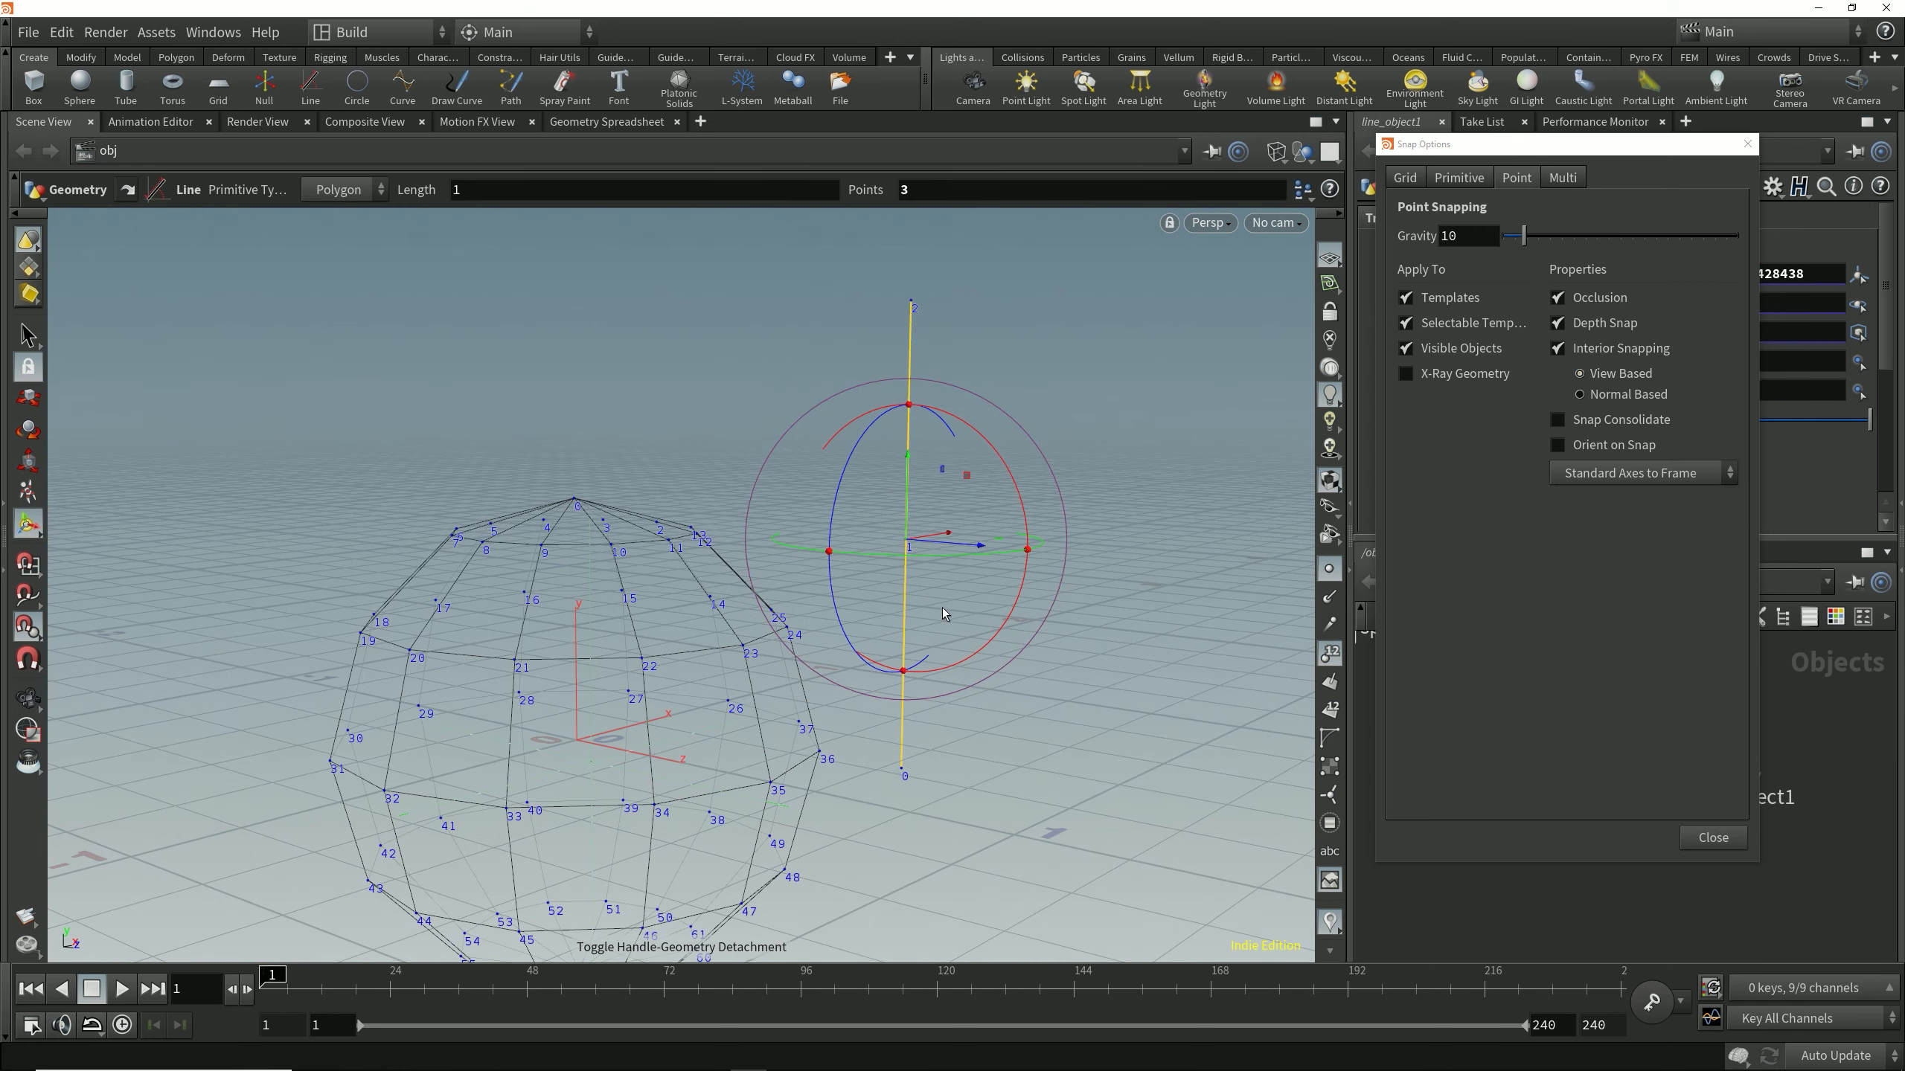
alt+drag(932, 643, 1040, 604)
alt+middle_drag(1040, 605, 1083, 570)
drag(930, 513, 644, 739)
alt+middle_drag(697, 736, 713, 744)
alt+right_drag(714, 744, 748, 700)
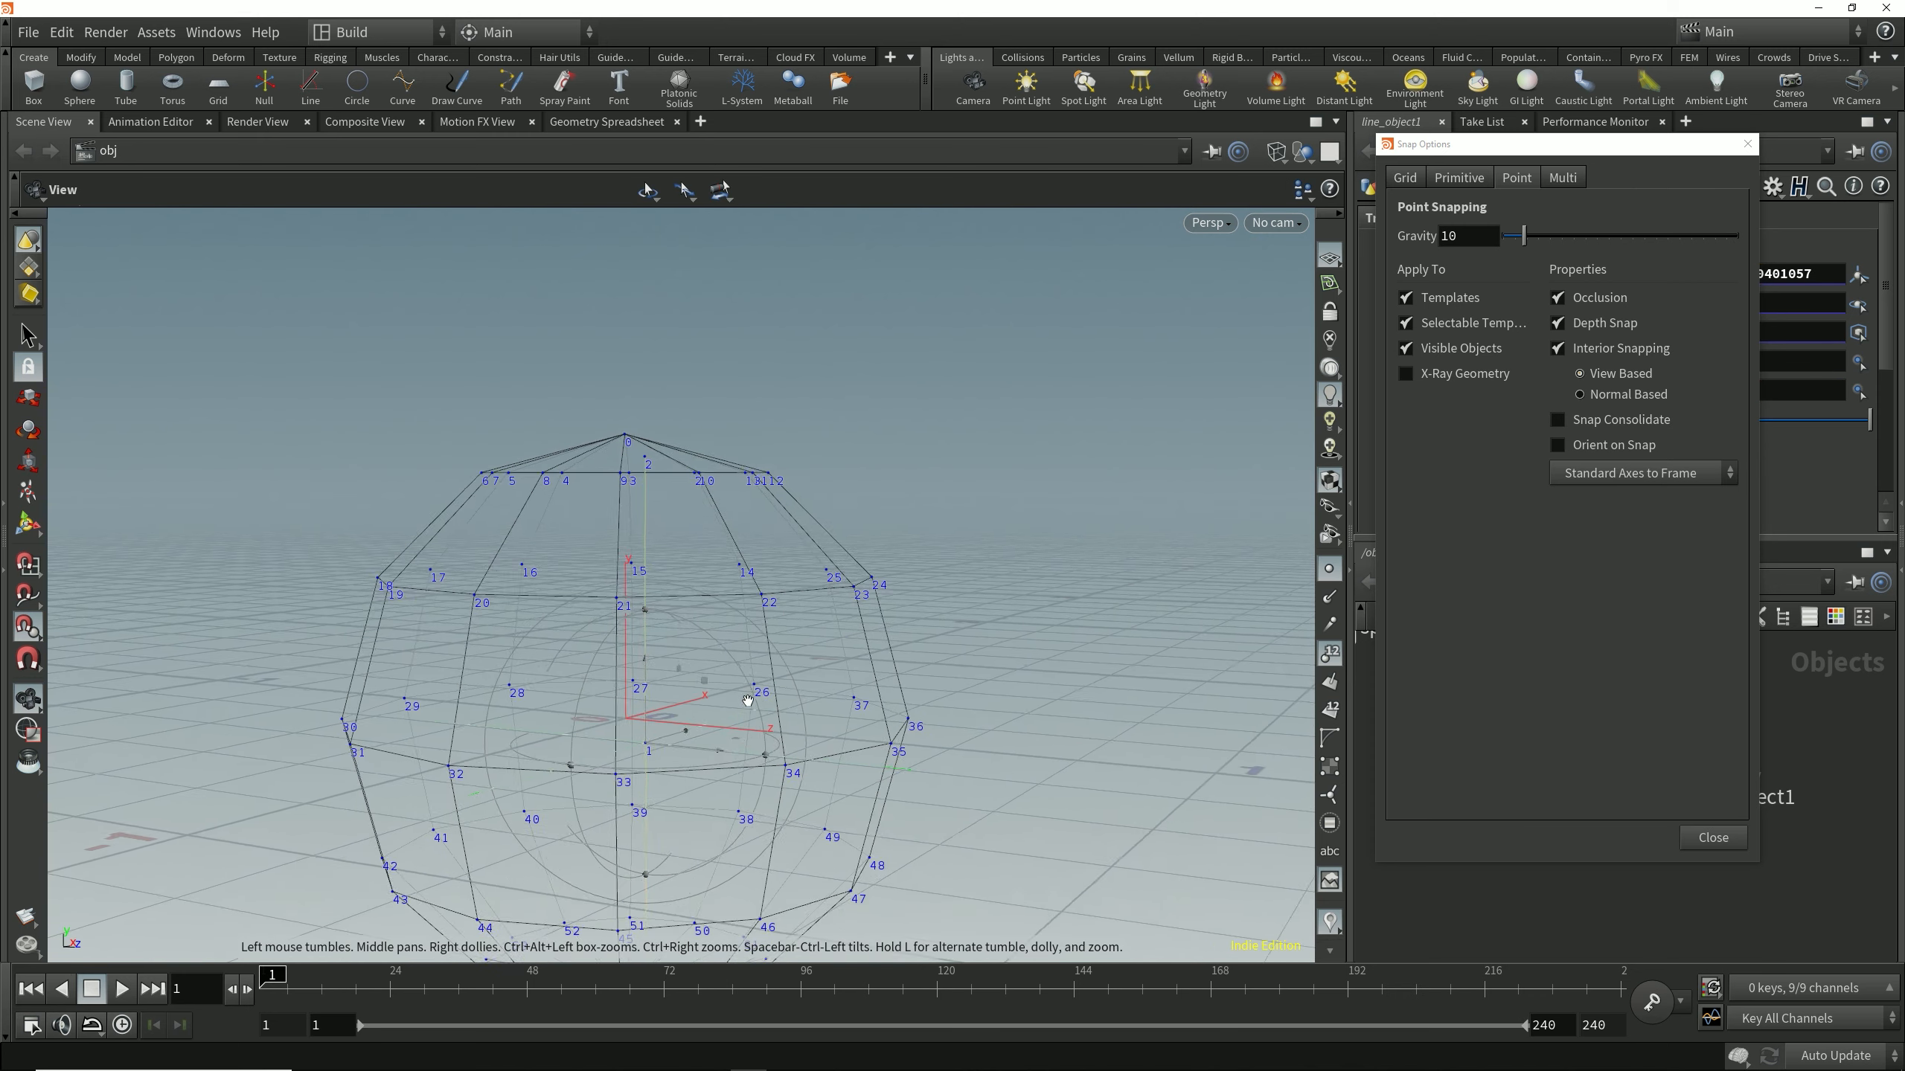
Use orientation picking to align the line's Y axis with point 23 on the sphere.
alt+drag(748, 701, 756, 709)
key(semicolon)
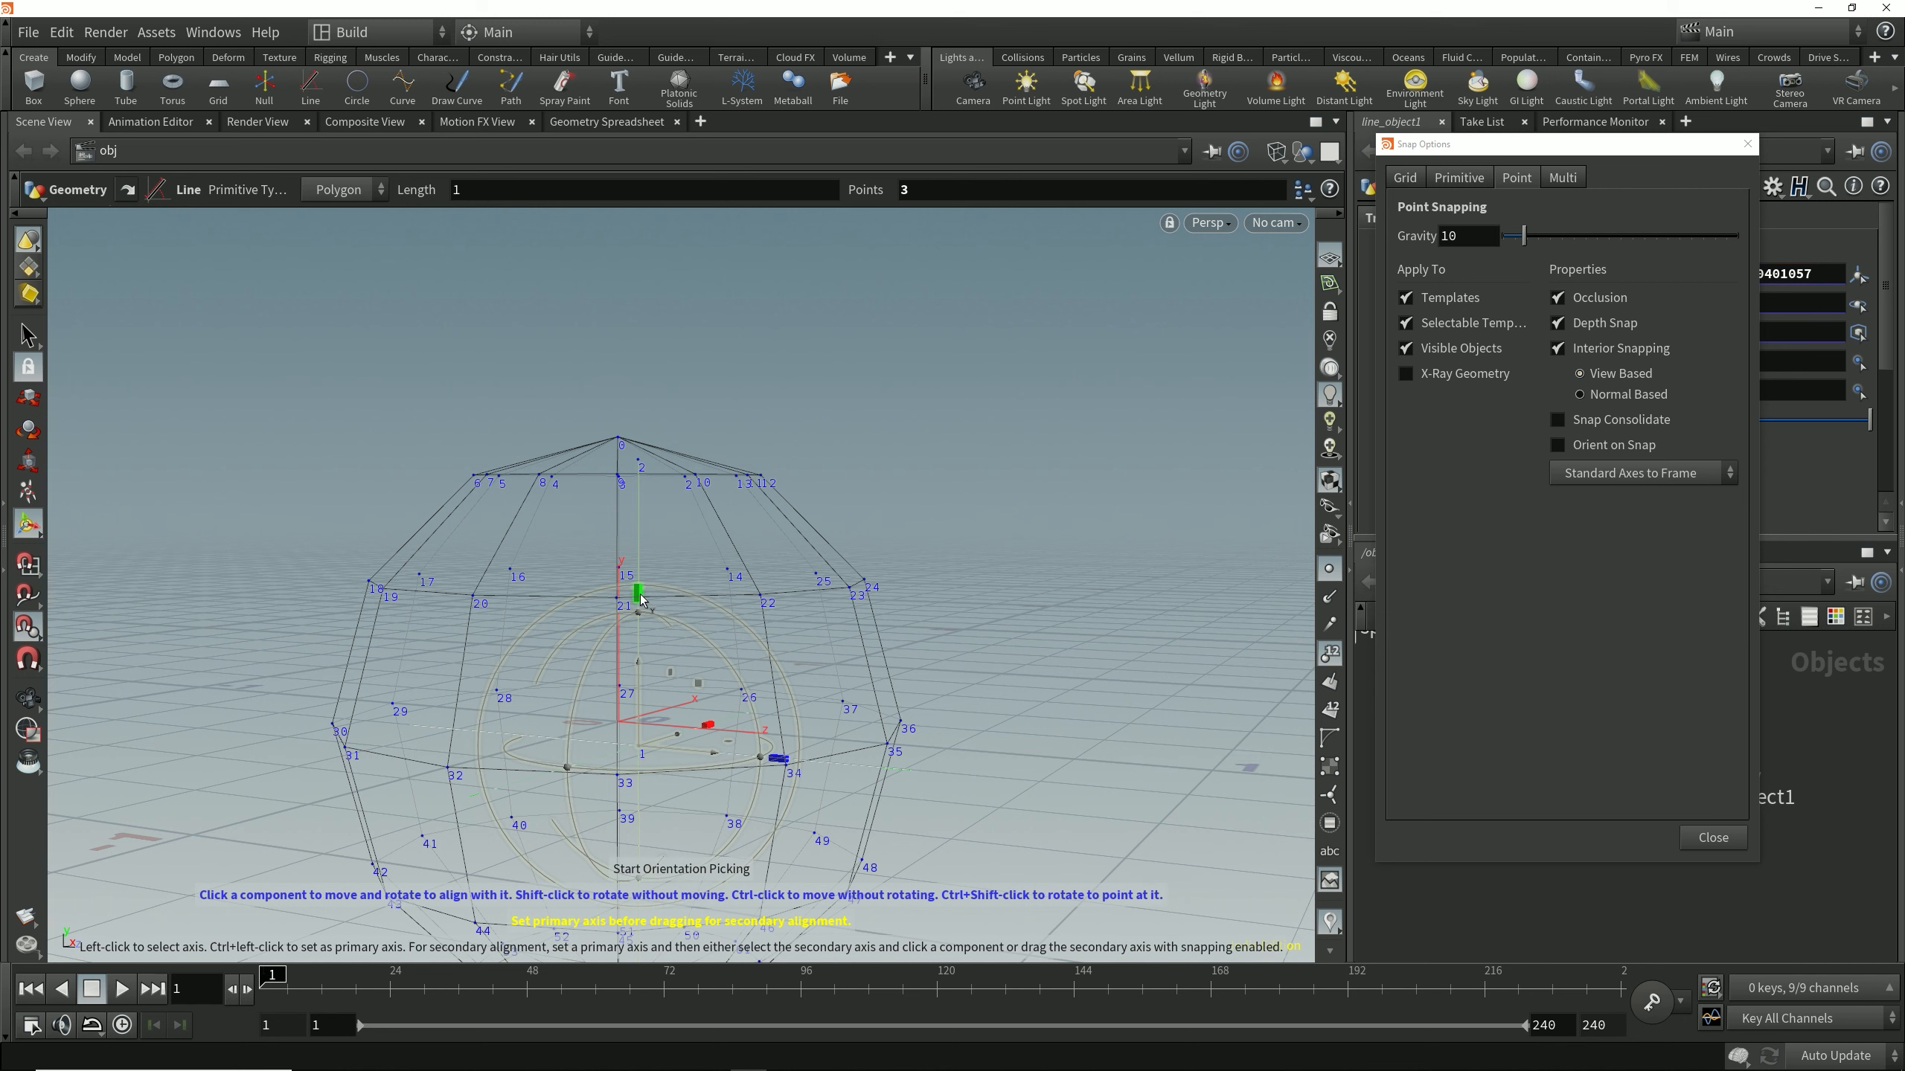
click(853, 594)
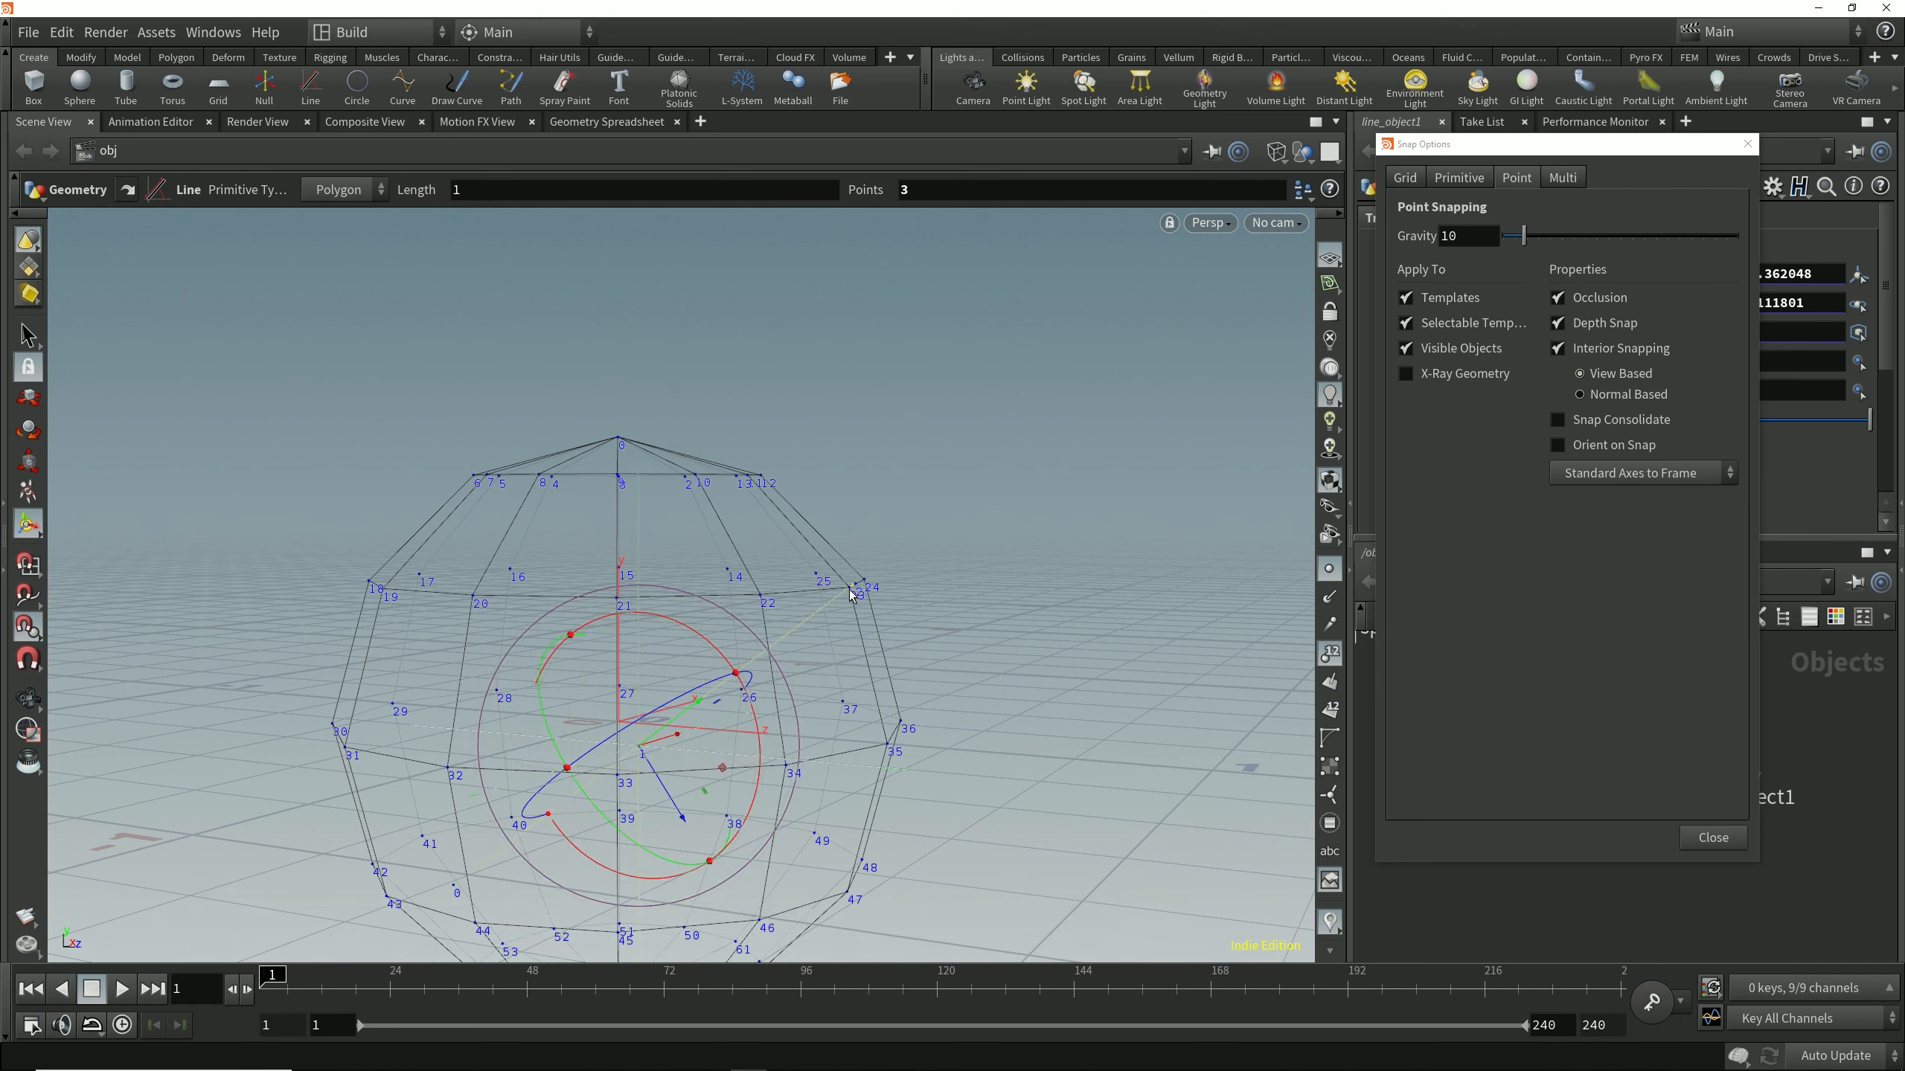
alt+drag(843, 608, 773, 640)
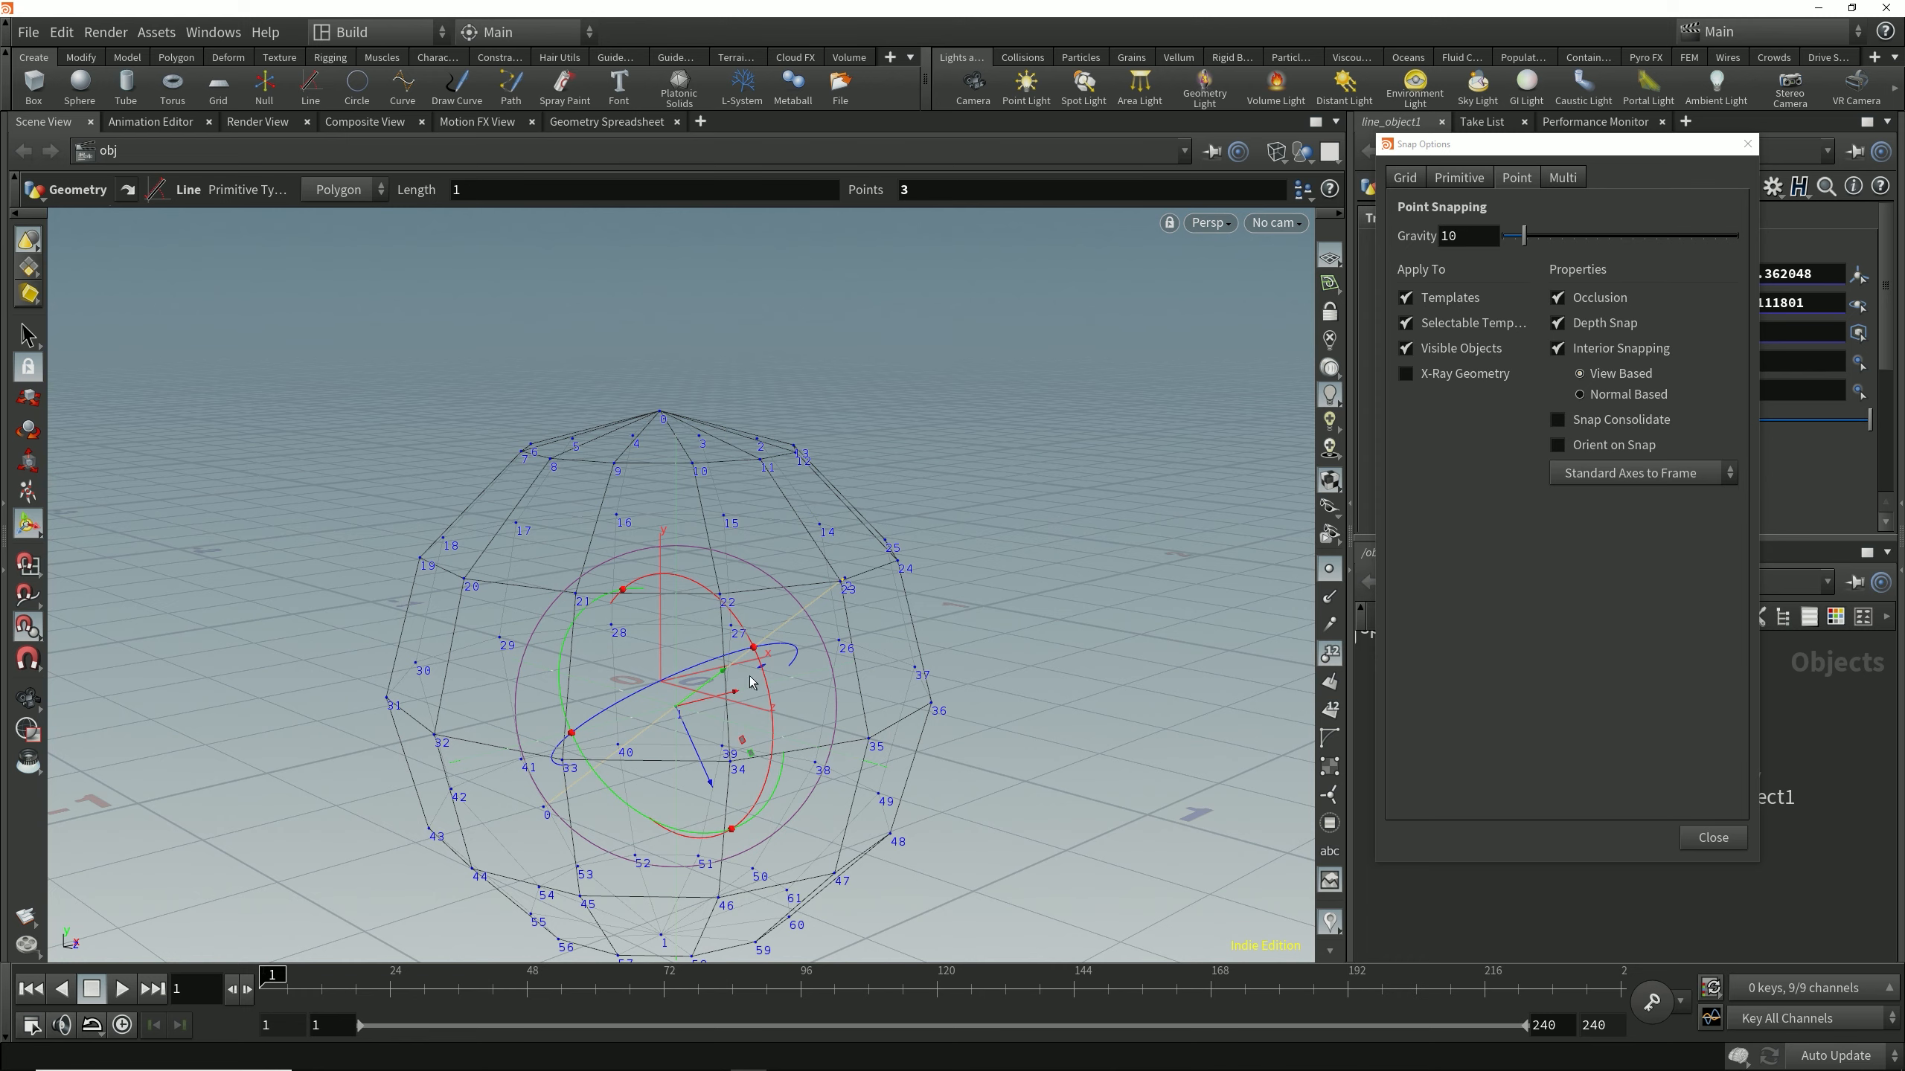
alt+drag(801, 659, 798, 560)
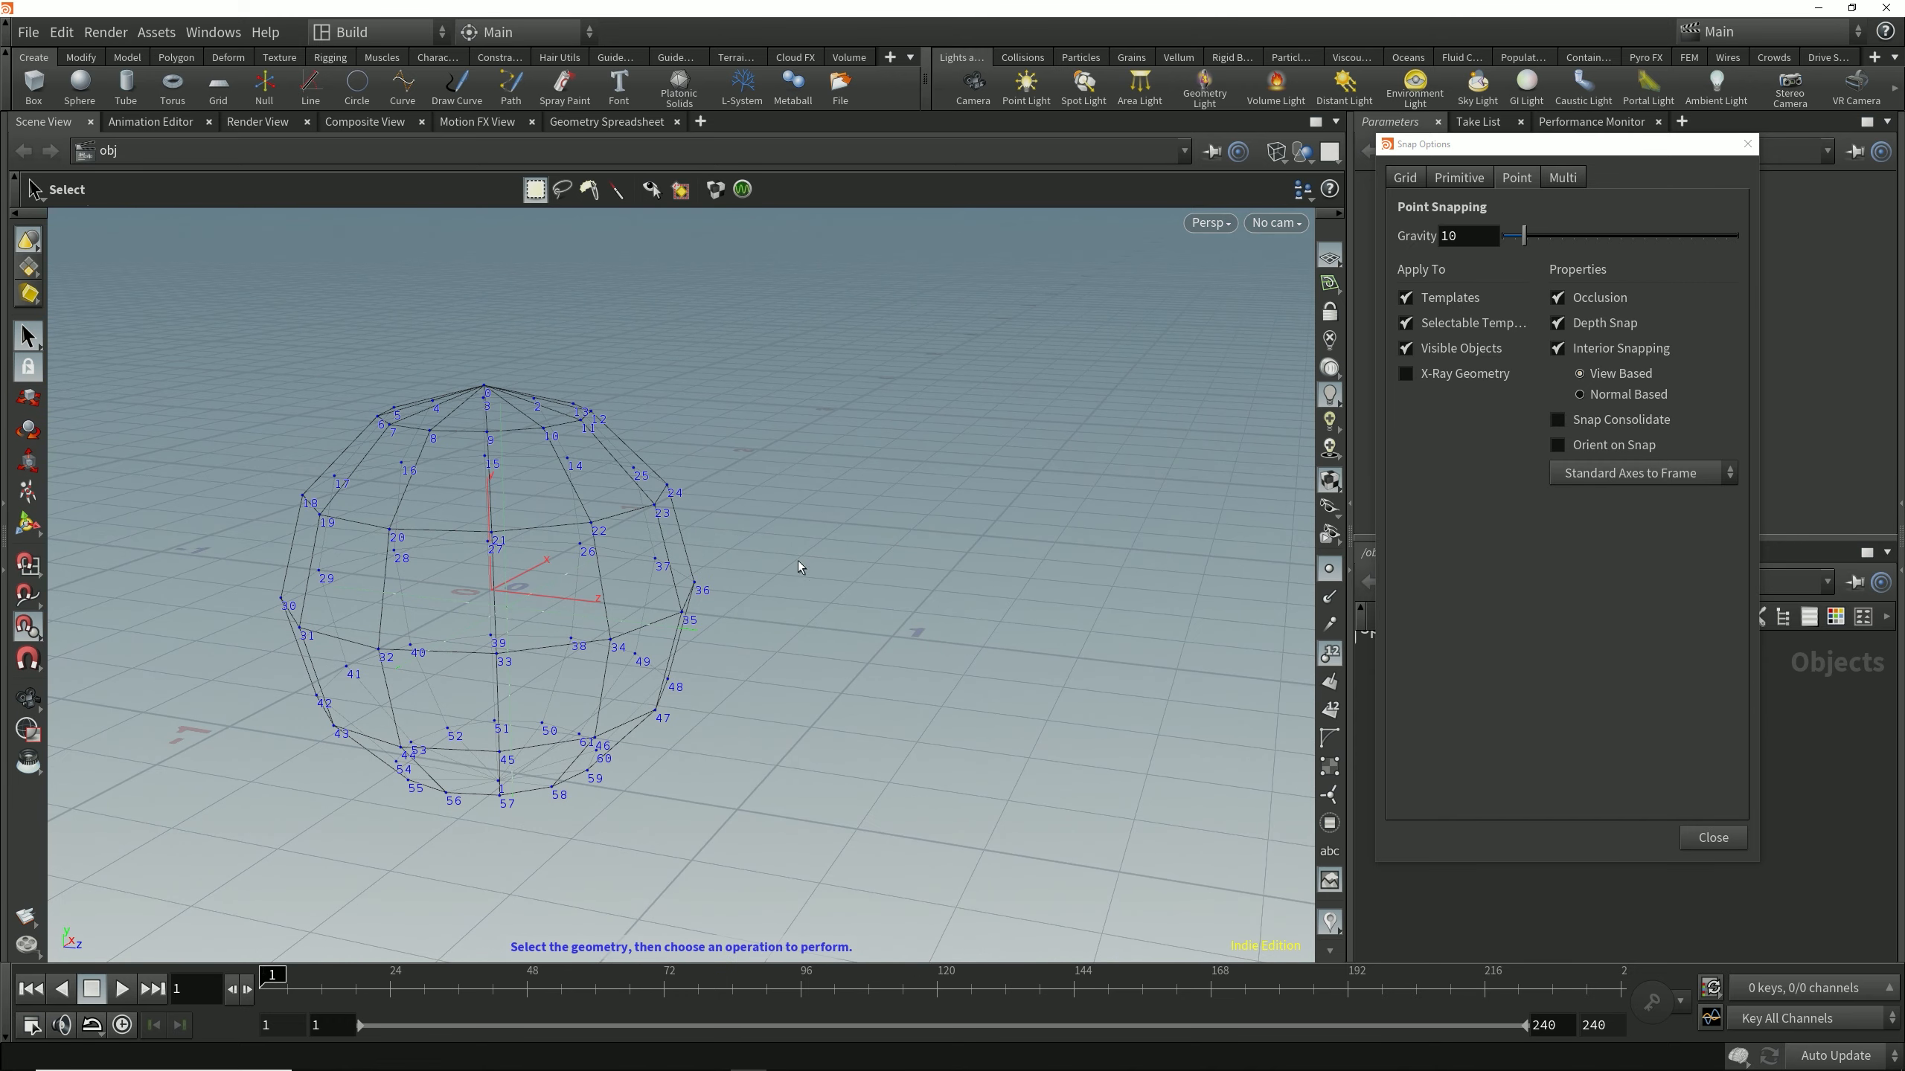
Set Interior Snapping to Normal Based and place a null inside the sphere at about X 0.011, Y 0.013, Z -0.007.
click(1581, 395)
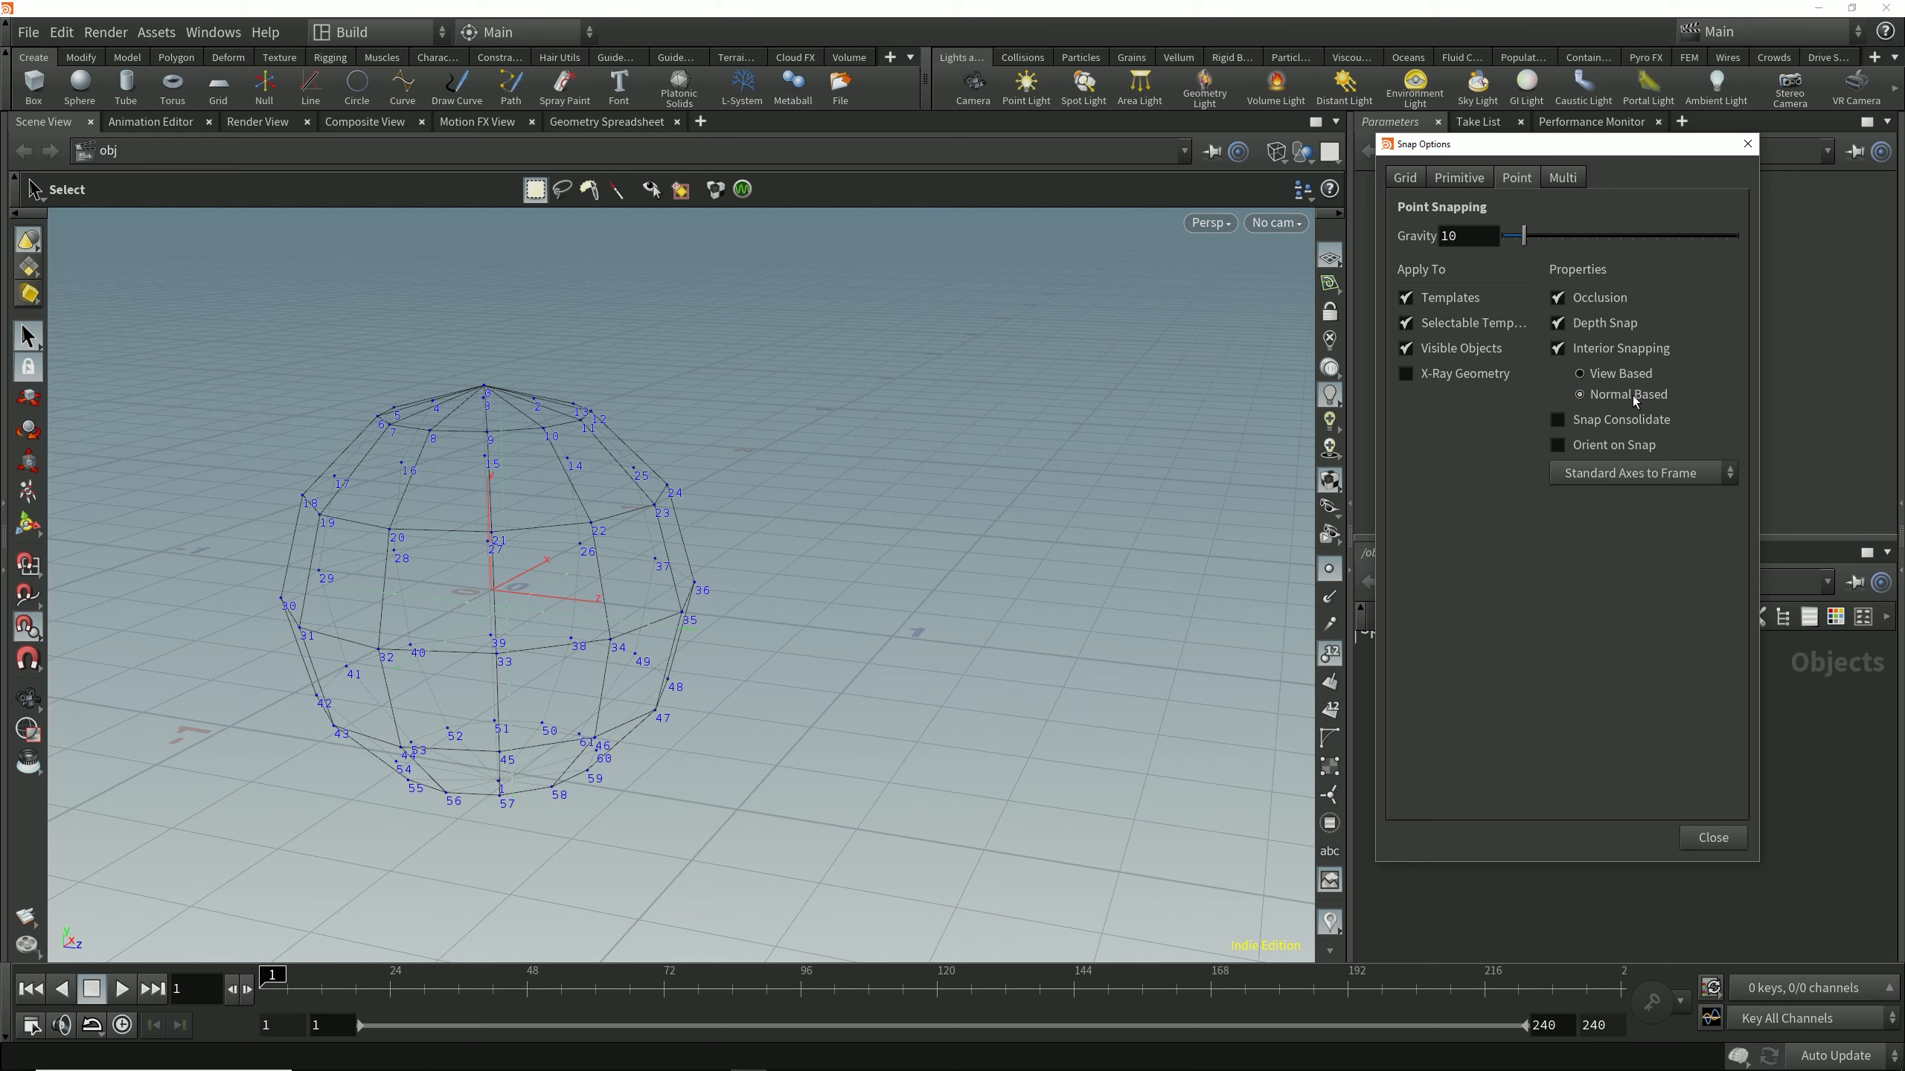
alt+middle_drag(787, 630, 846, 663)
alt+right_drag(846, 663, 720, 638)
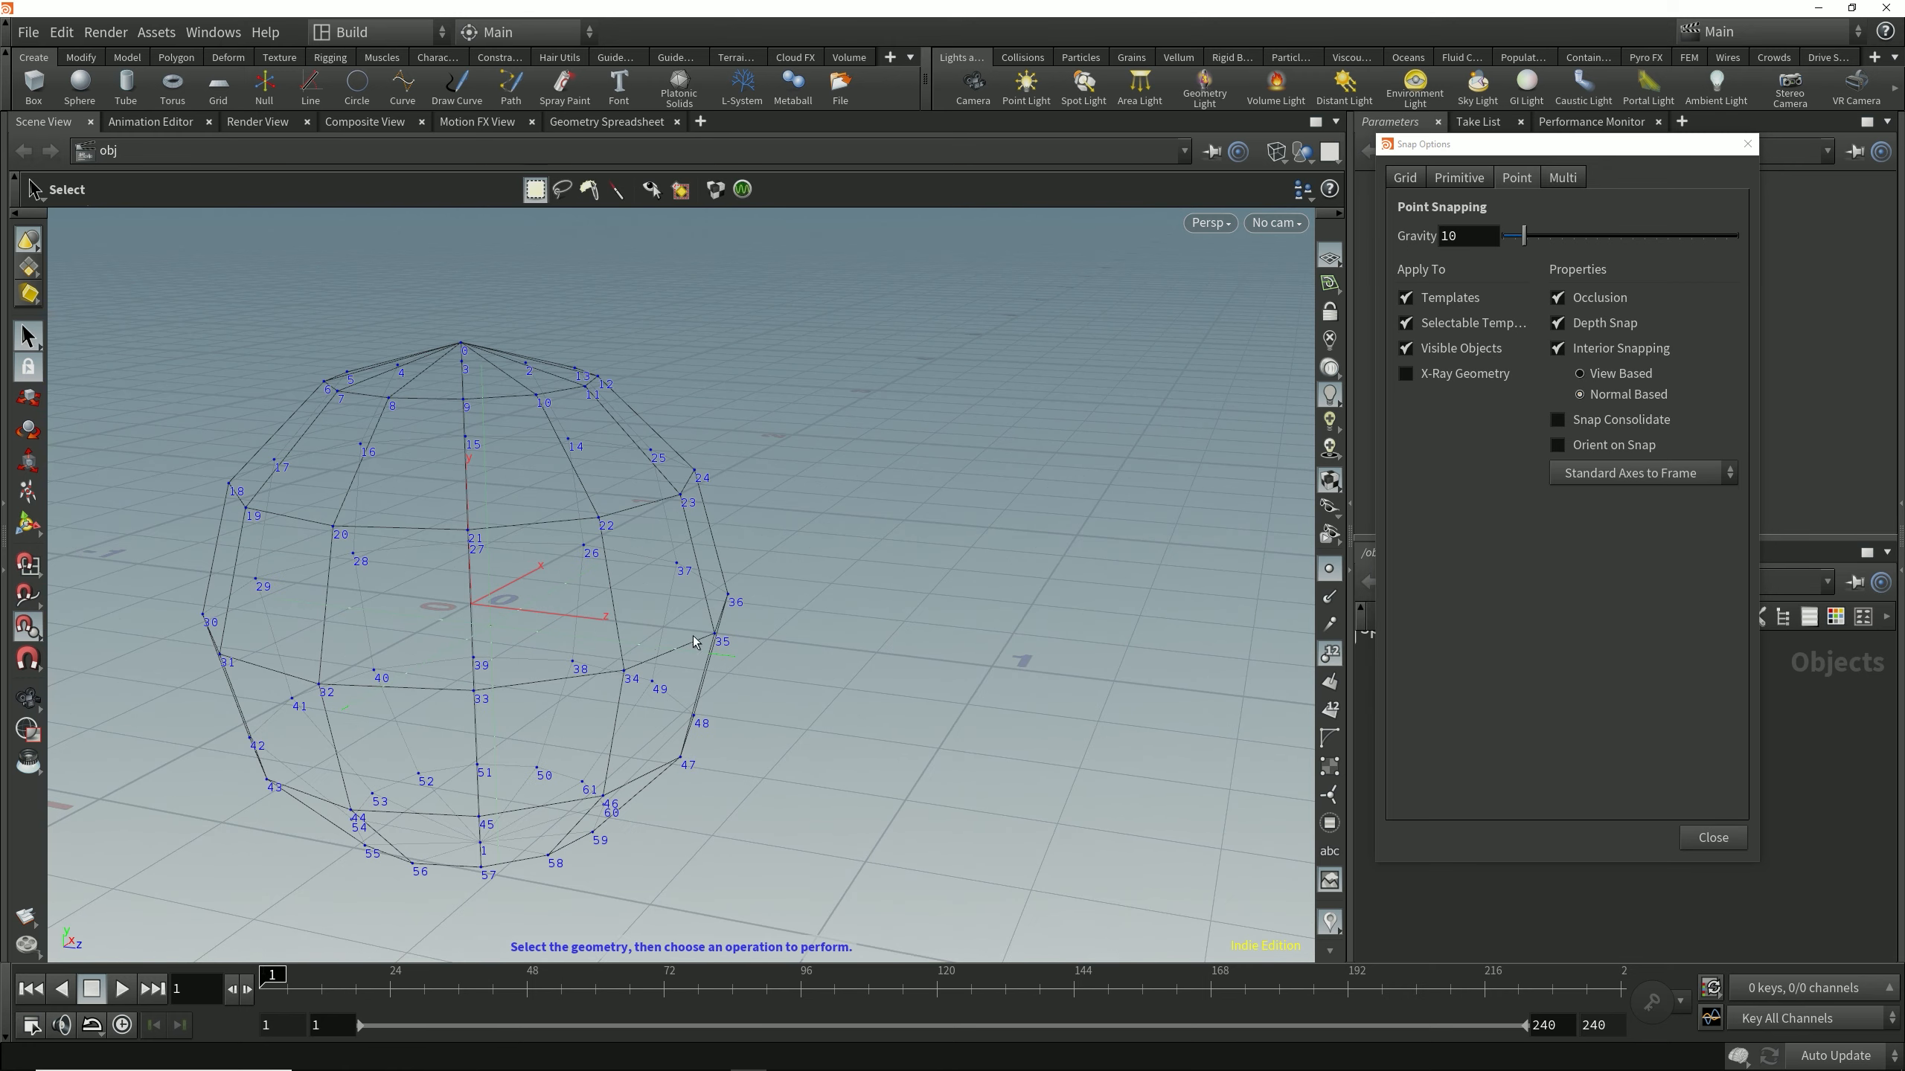
click(496, 629)
key(Return)
drag(494, 628, 606, 591)
drag(472, 647, 523, 668)
drag(566, 592, 549, 403)
key(alt)
alt+drag(603, 616, 613, 591)
Display the point normals and snap the null inside the sphere at X 0, Y 0.0100831, Z -0.00270173.
click(1329, 601)
mouse_move(967, 638)
alt+mouse_down()
mouse_move(949, 605)
mouse_move(1012, 597)
mouse_move(990, 625)
mouse_move(1021, 630)
mouse_move(975, 619)
alt+mouse_up()
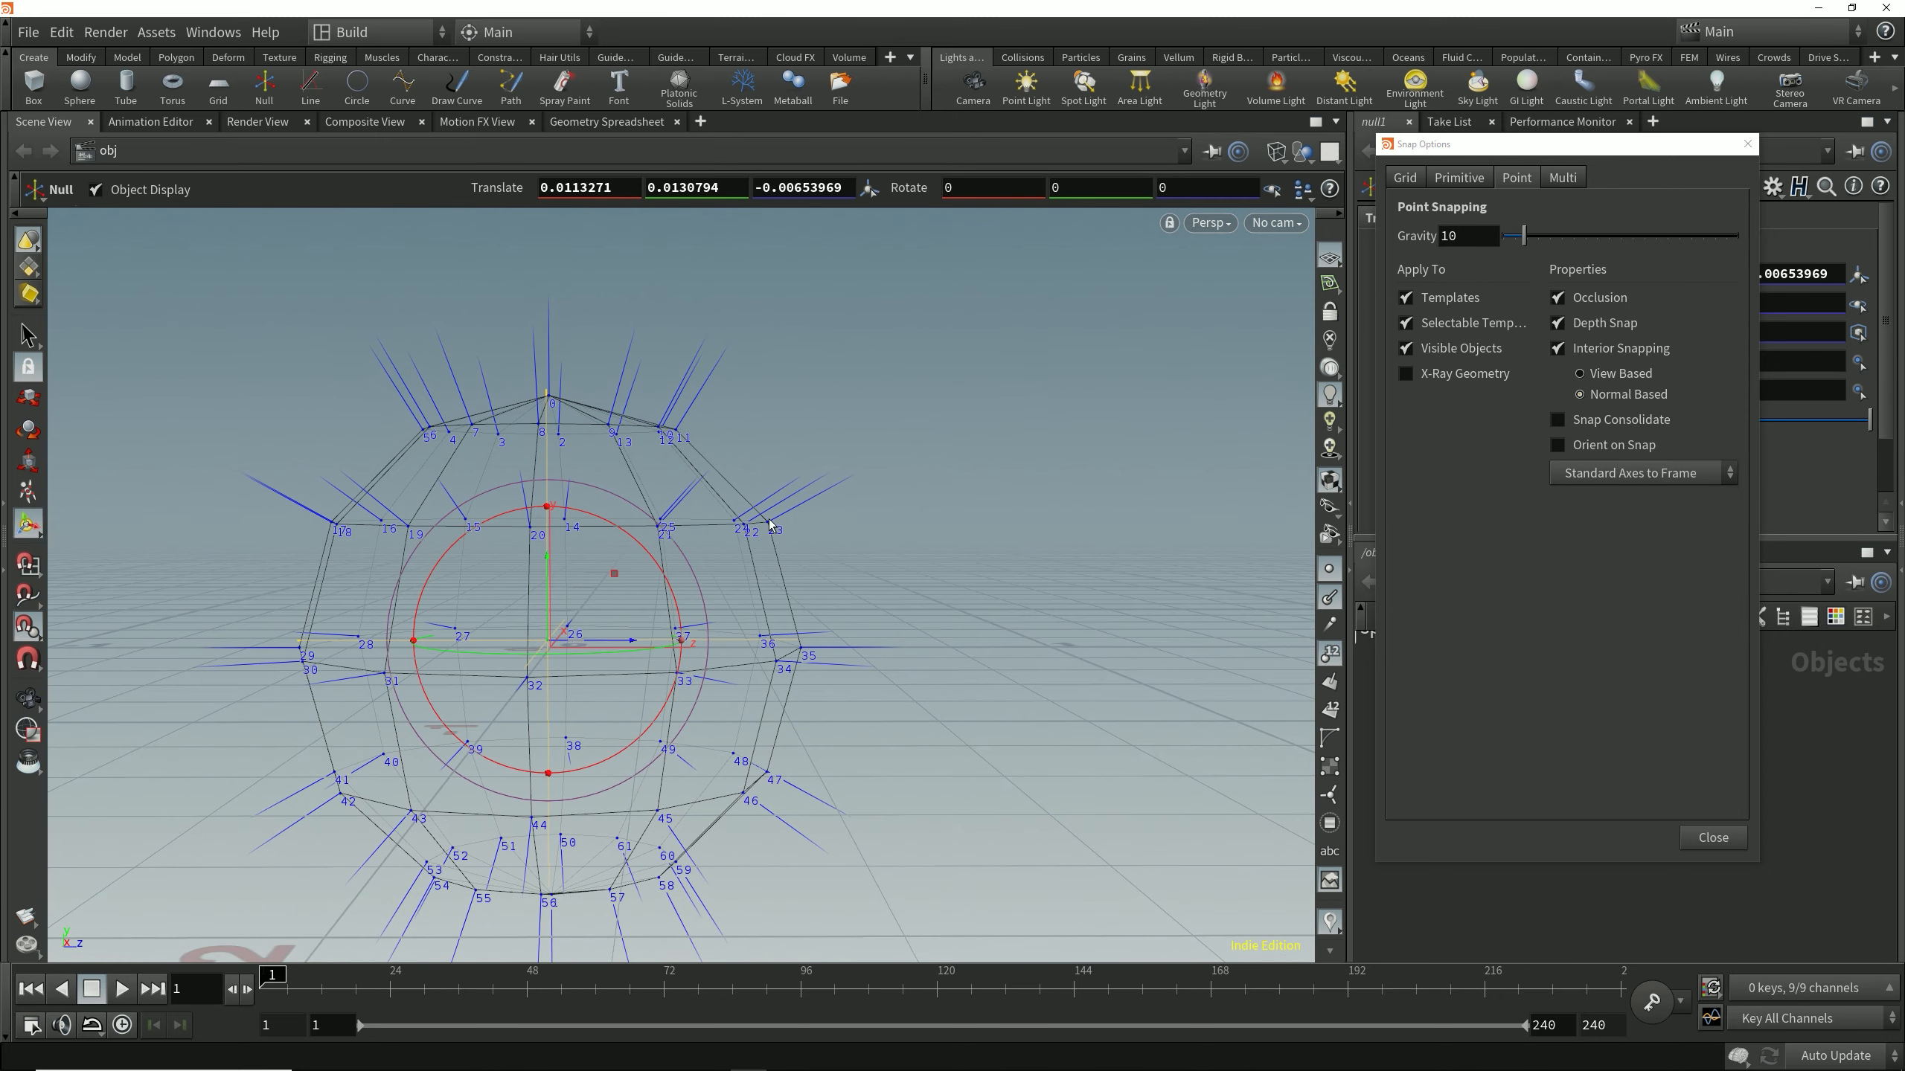
drag(557, 639, 772, 523)
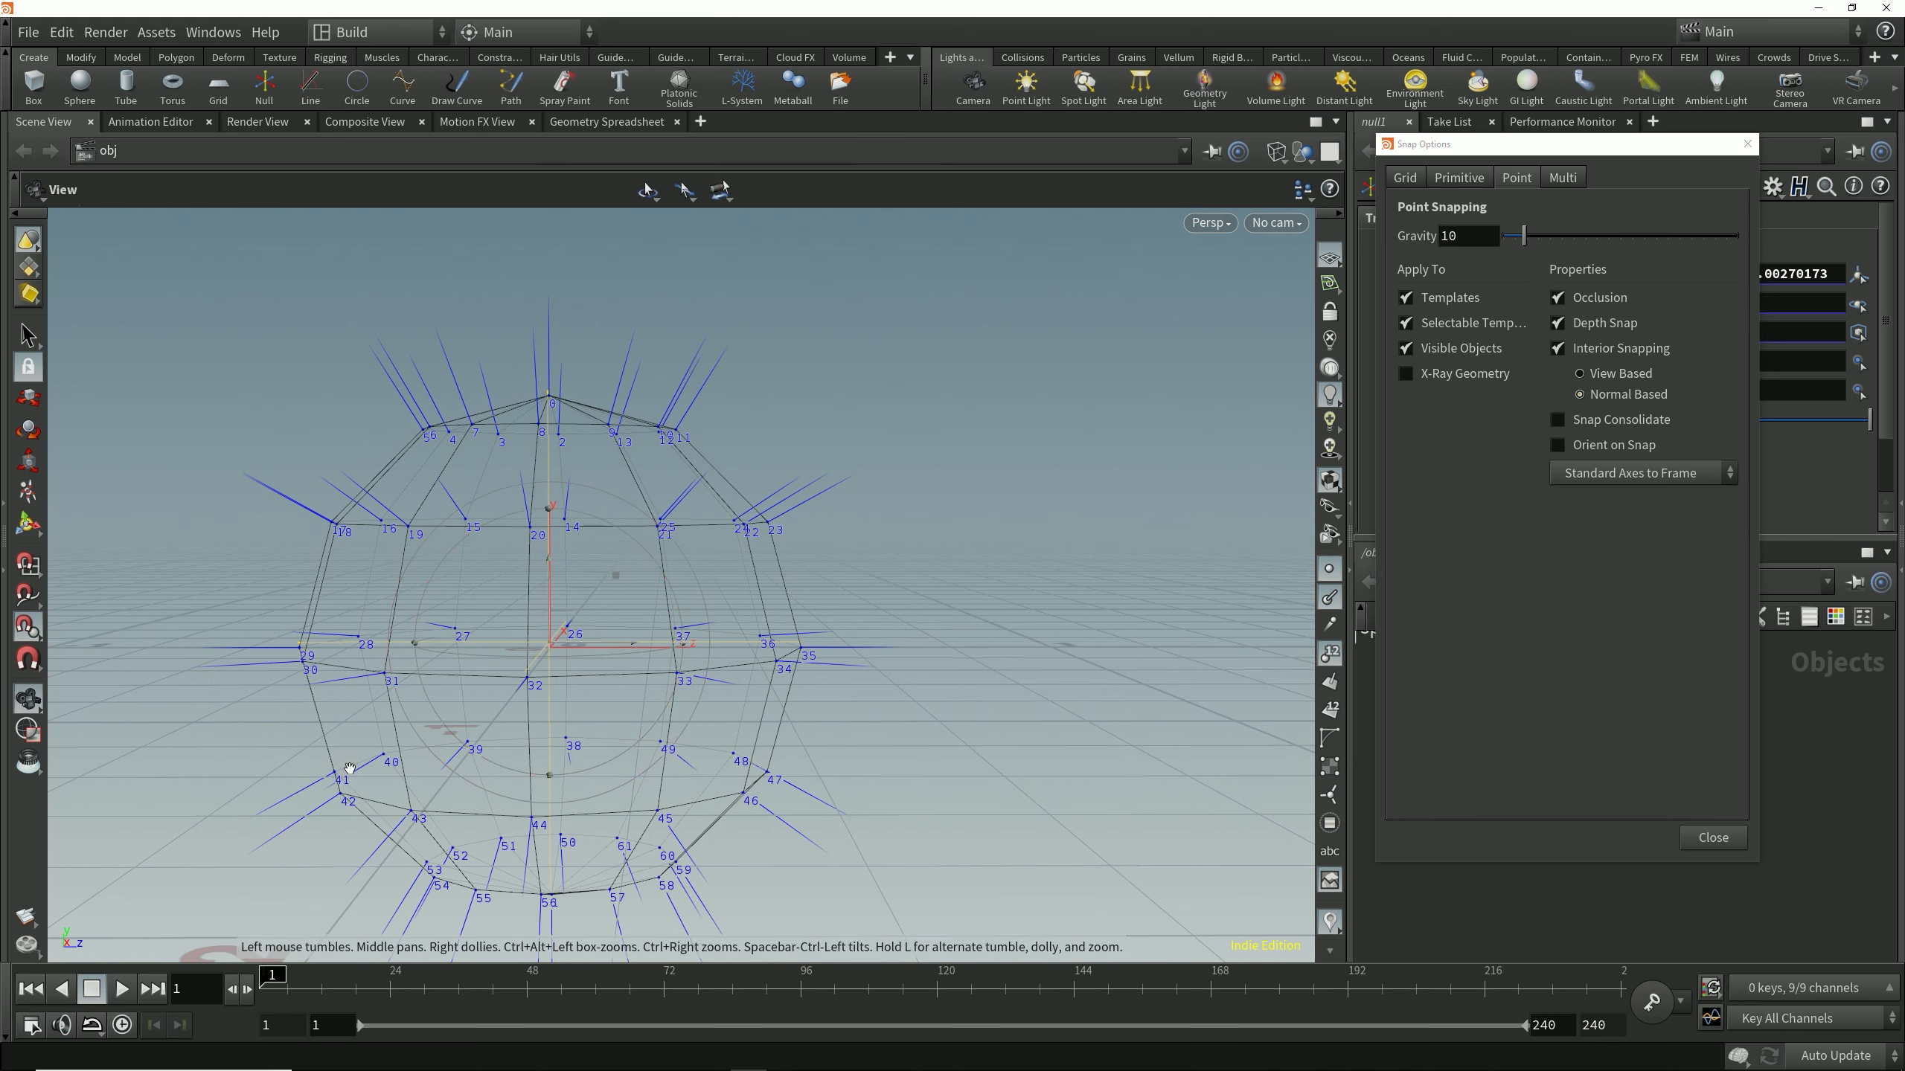
alt+drag(339, 773, 347, 769)
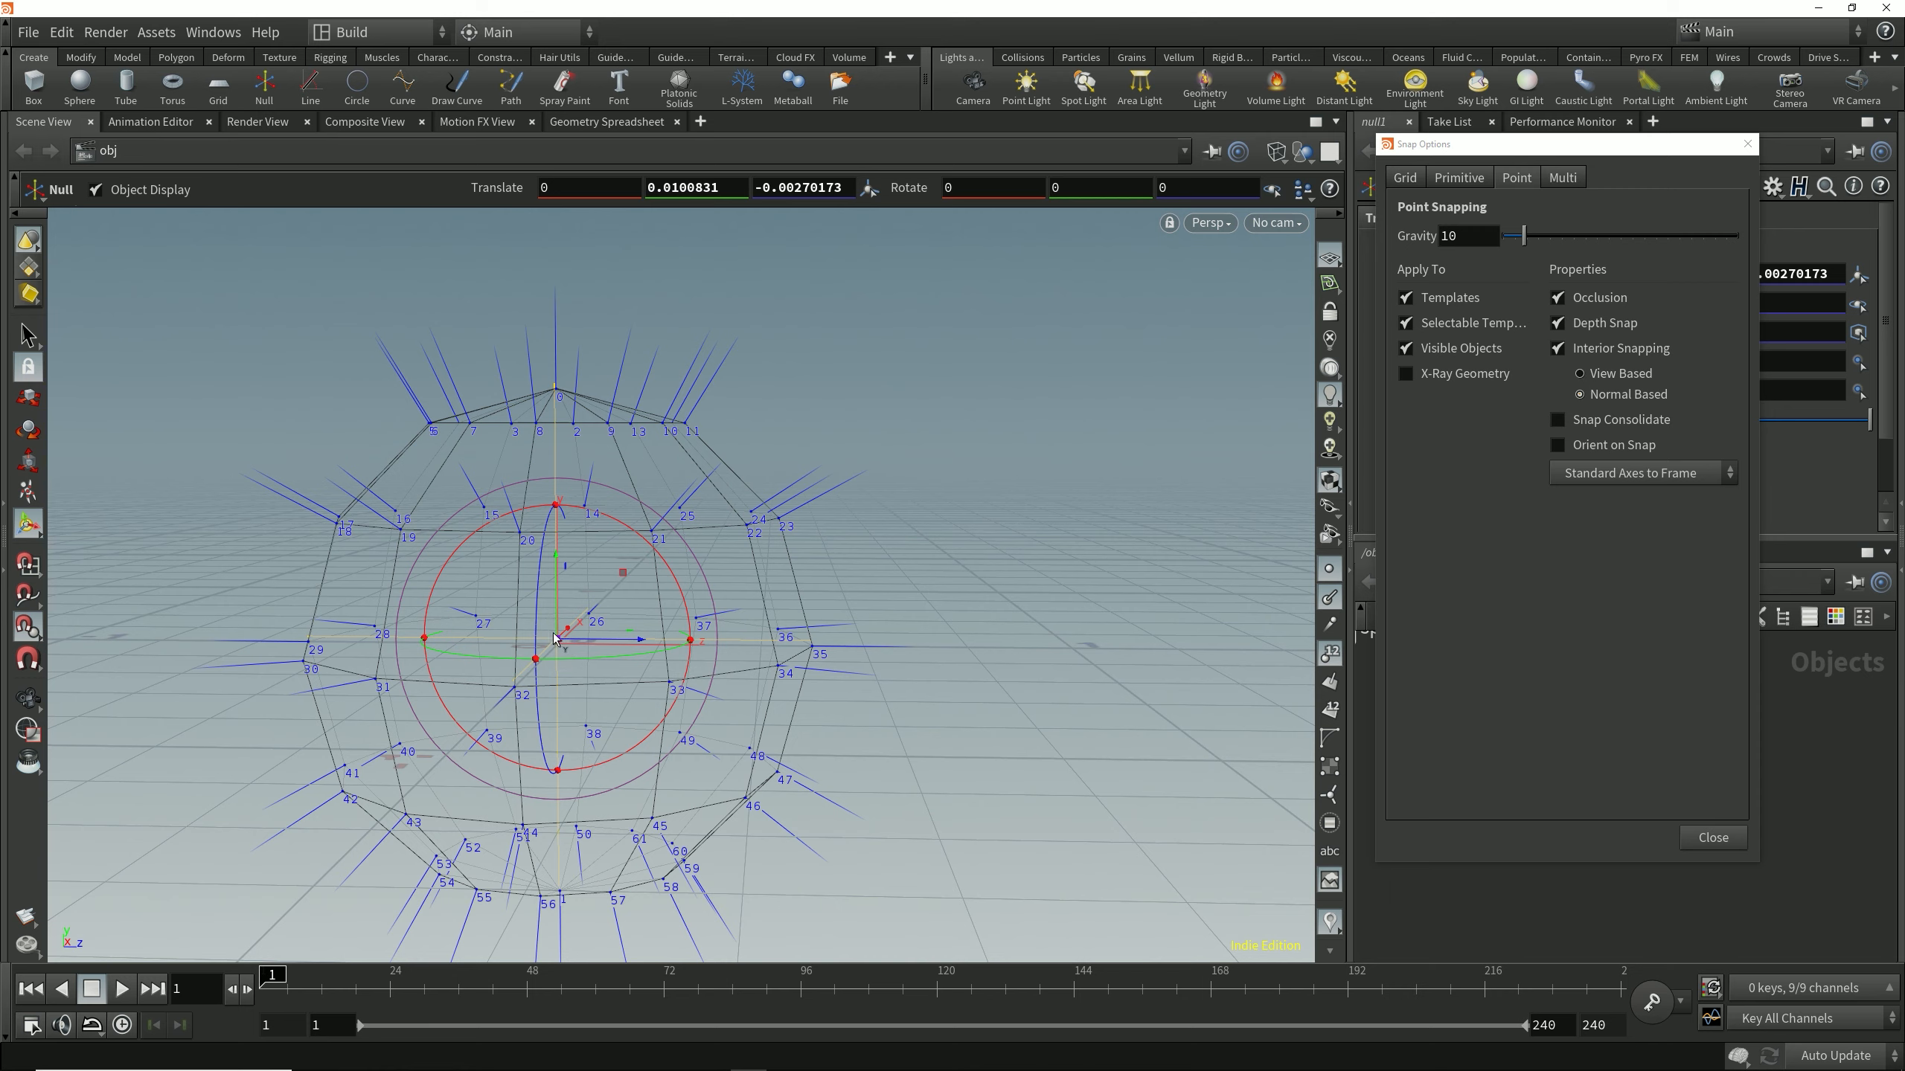
Create a polygon torus next to the sphere on the construction plane.
alt+drag(558, 639, 666, 518)
alt+right_drag(665, 518, 611, 581)
alt+drag(611, 581, 651, 650)
alt+middle_drag(651, 650, 537, 682)
alt+right_drag(537, 681, 593, 688)
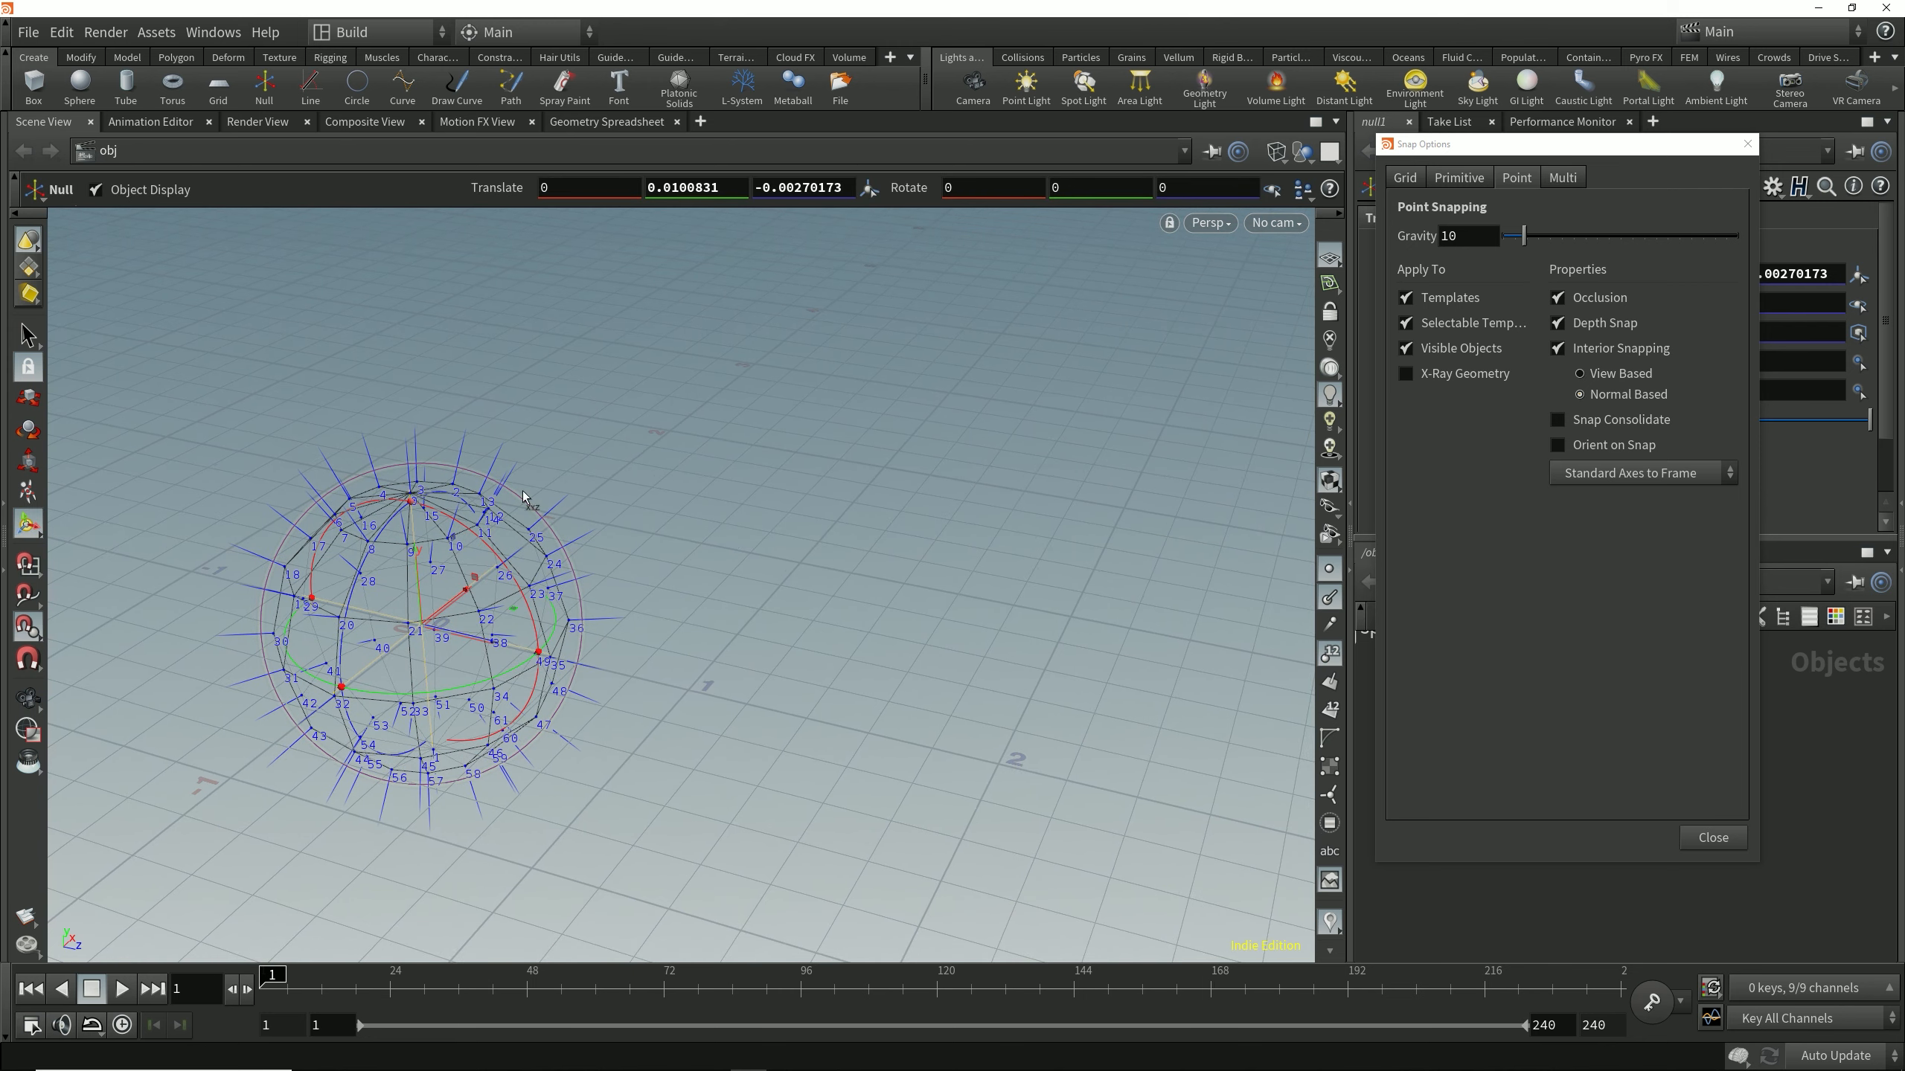
click(173, 84)
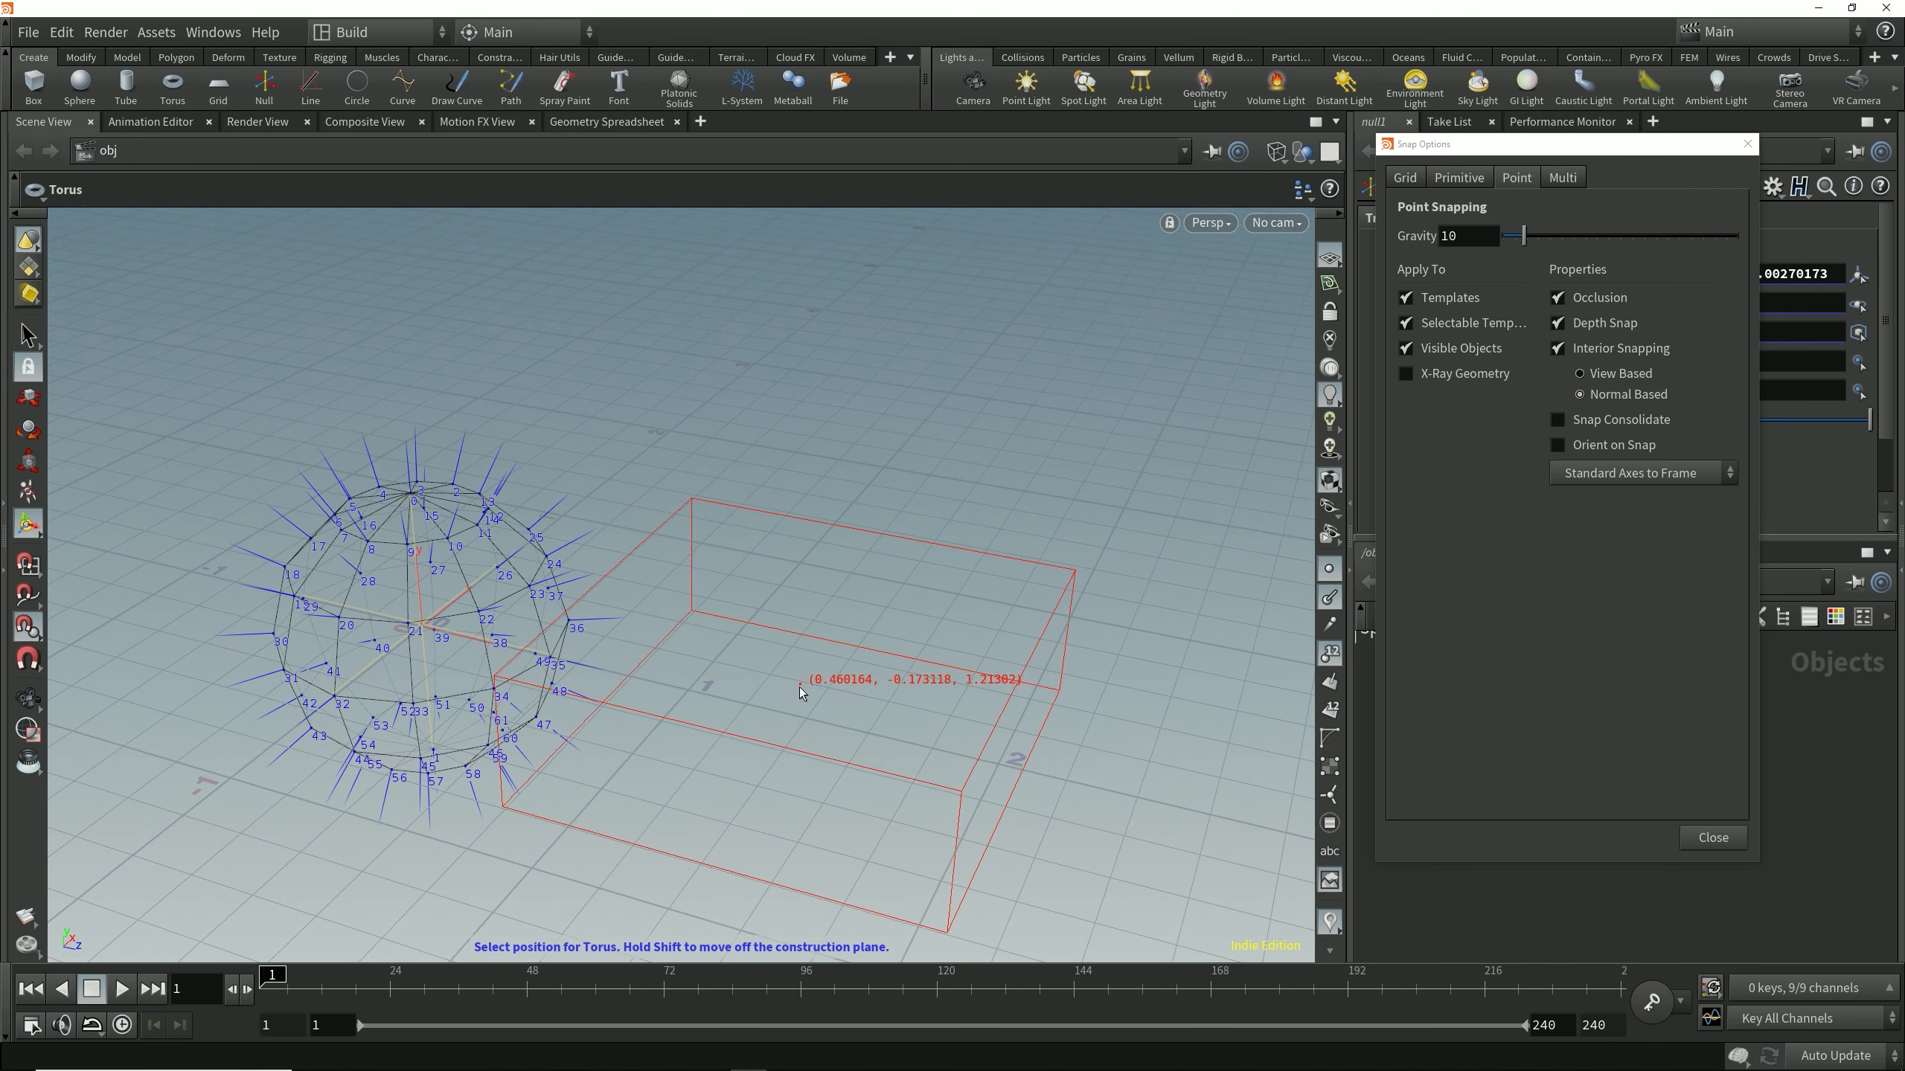
click(818, 702)
alt+middle_drag(990, 730, 844, 698)
alt+right_drag(844, 698, 794, 720)
alt+drag(794, 720, 784, 706)
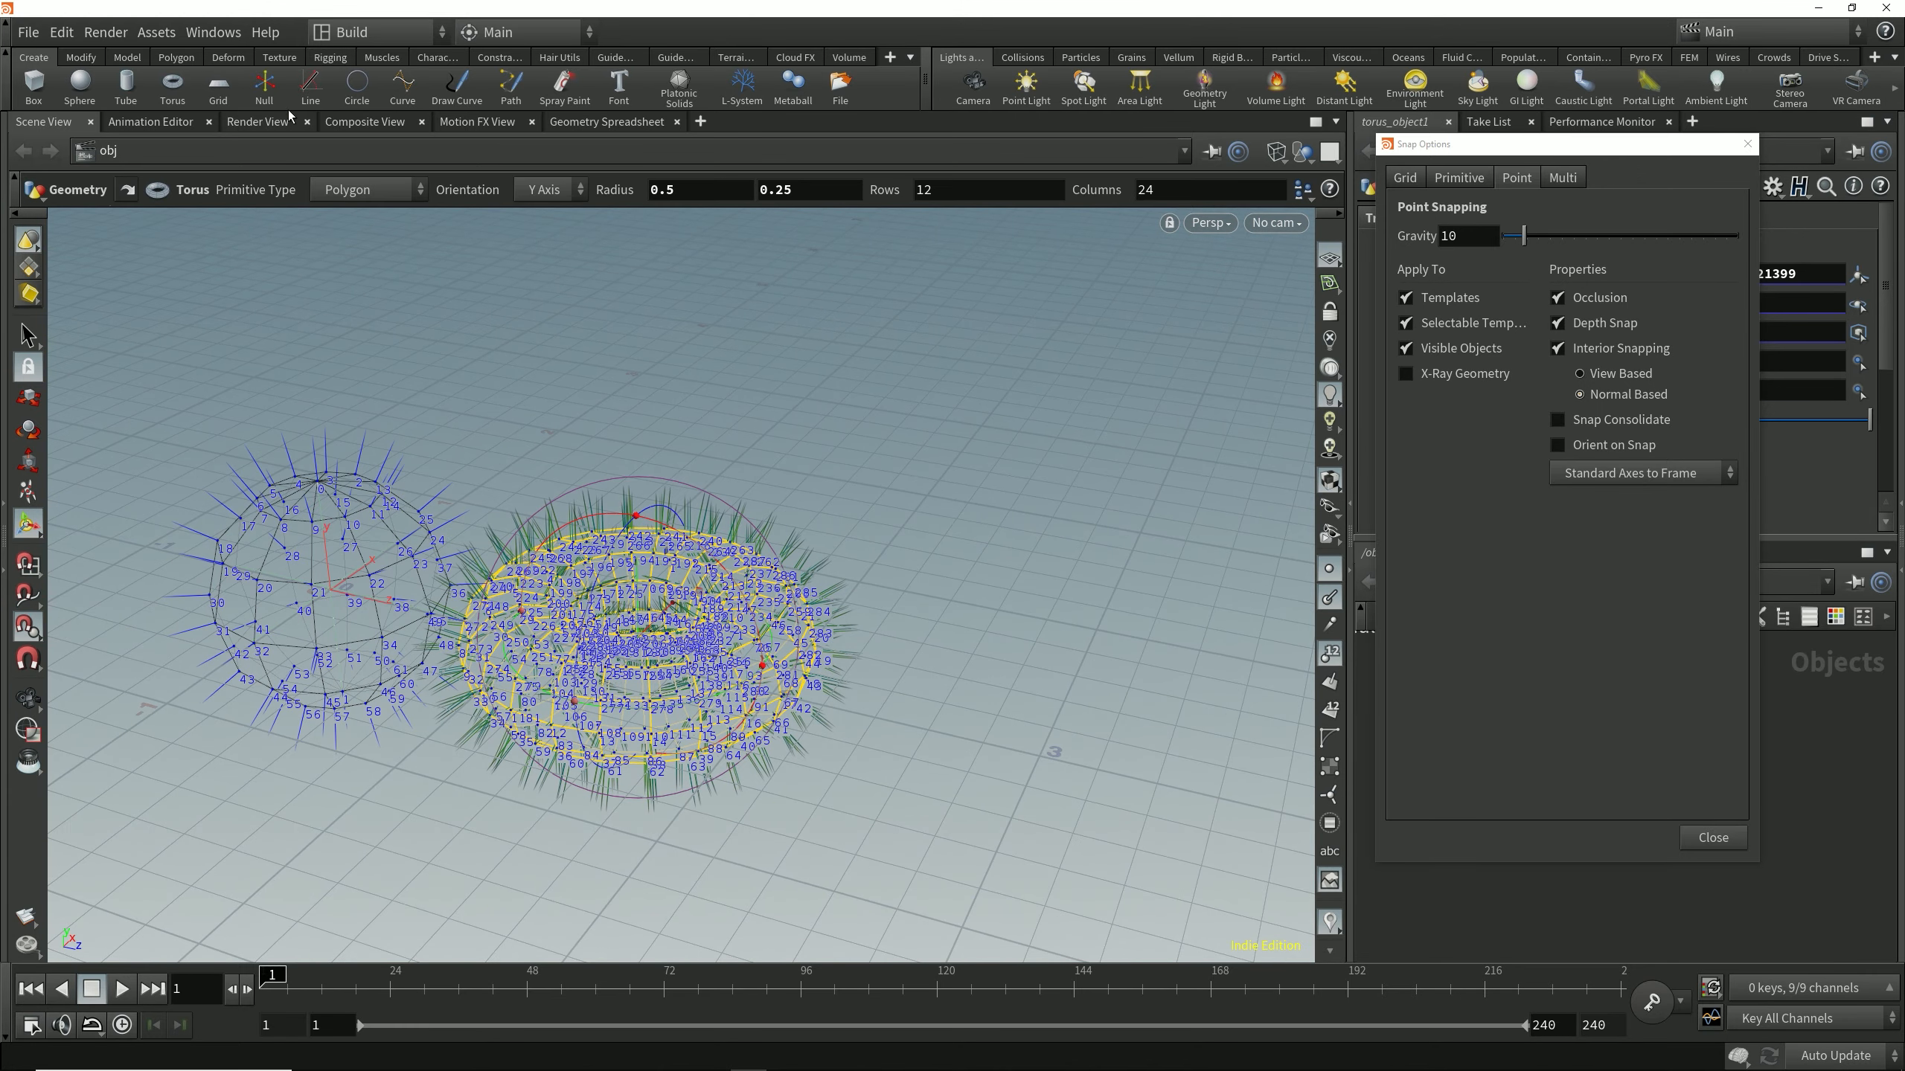
Add a null beside the torus at about X 0.87, Y -0.48, Z 2.49, and hide the point normals and point numbers.
click(264, 88)
click(952, 719)
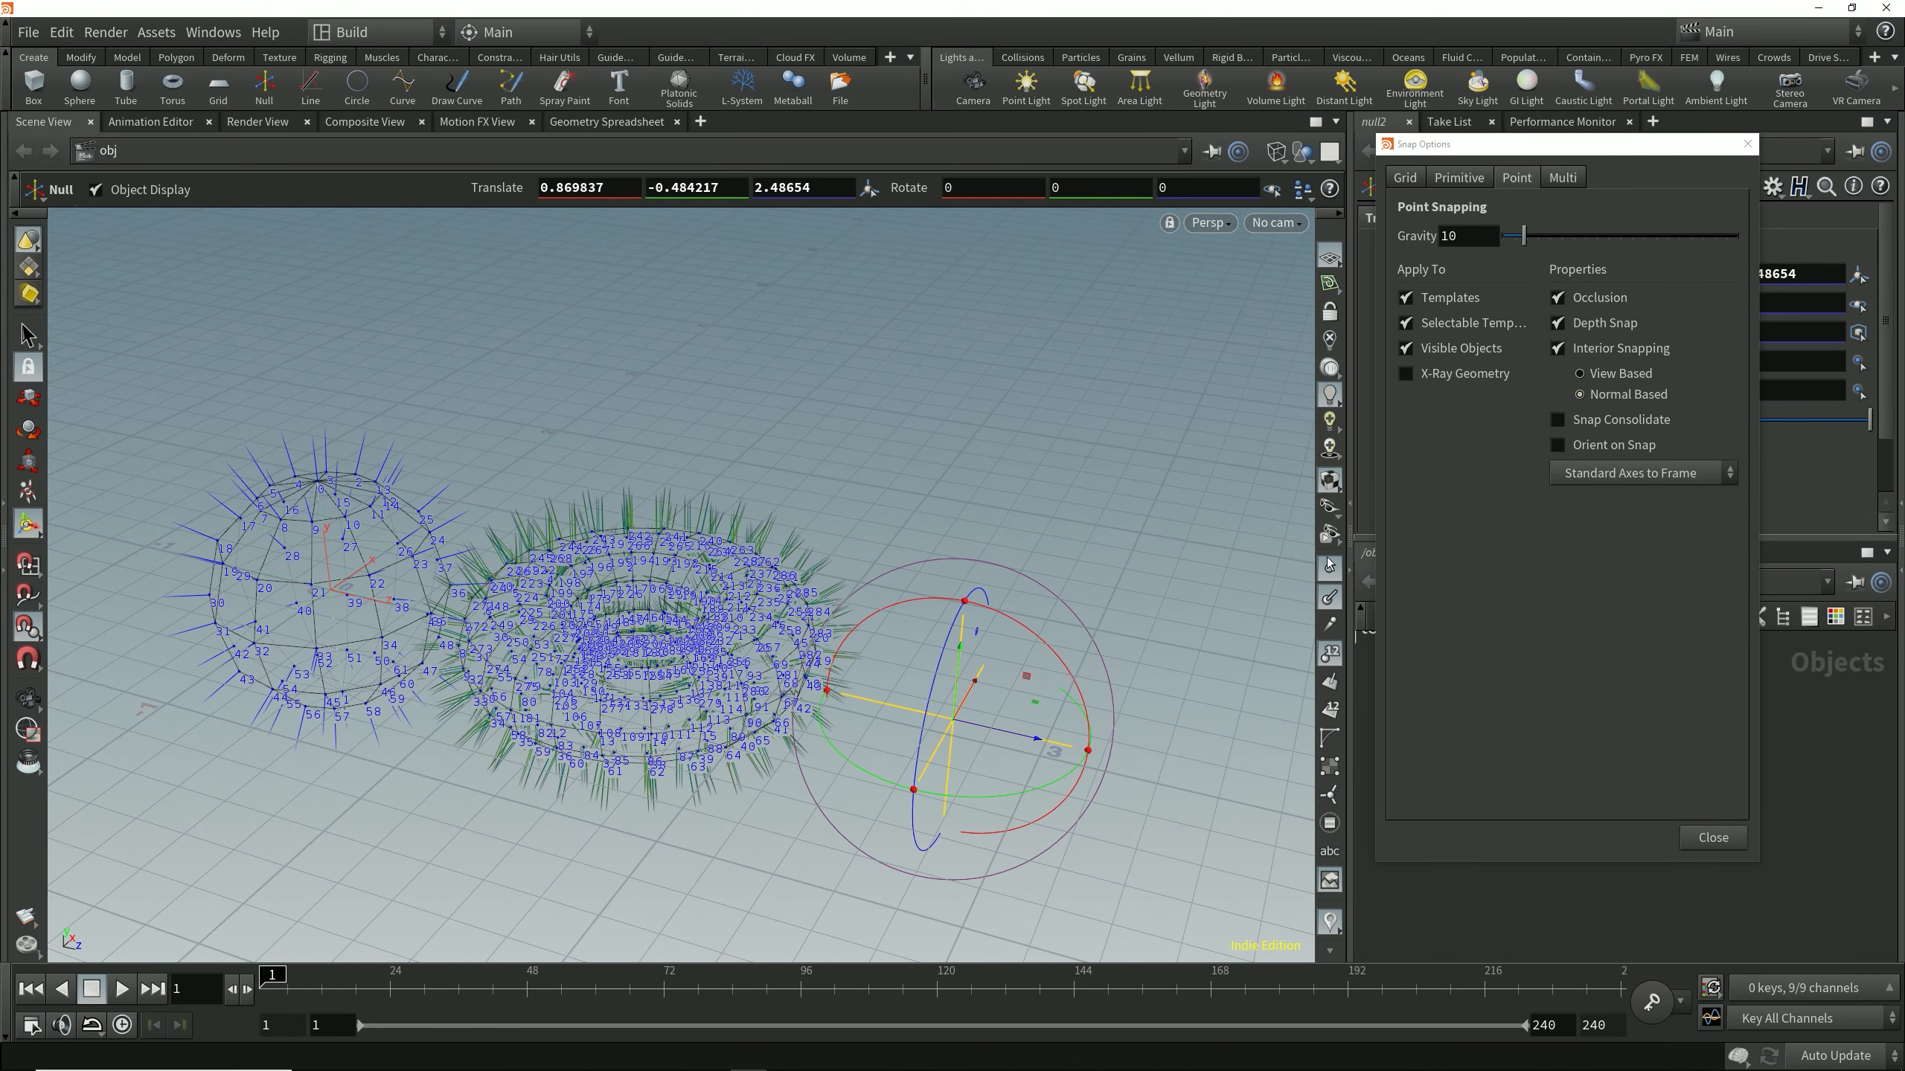
click(1333, 601)
click(1330, 654)
Snap the null into the interior of the torus tube at X 0.458045, Y -0.177734, Z 1.71409 and check its placement.
alt+middle_drag(1155, 691, 1173, 706)
alt+right_drag(1173, 706, 1286, 709)
alt+middle_drag(1287, 709, 1110, 593)
alt+right_drag(793, 699, 855, 648)
alt+drag(856, 645, 881, 651)
alt+middle_drag(880, 650, 851, 659)
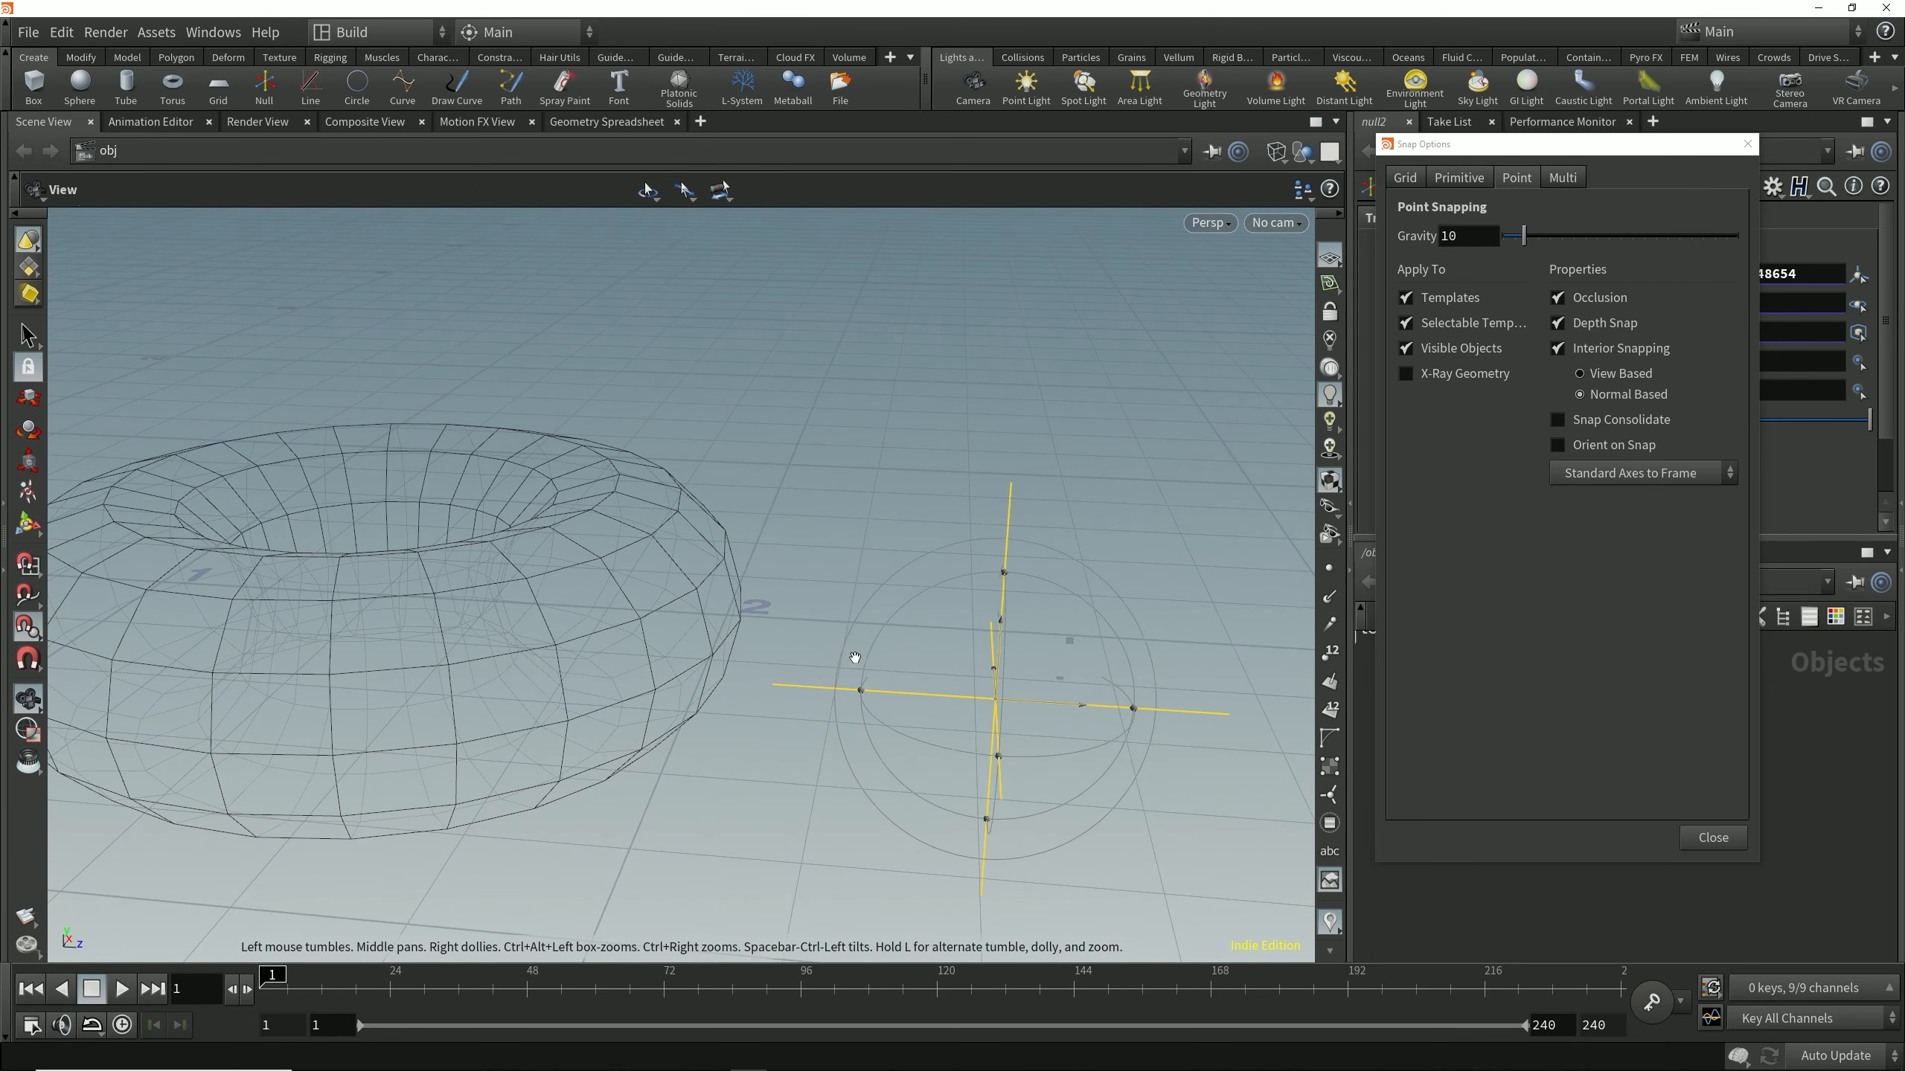
drag(997, 705, 685, 632)
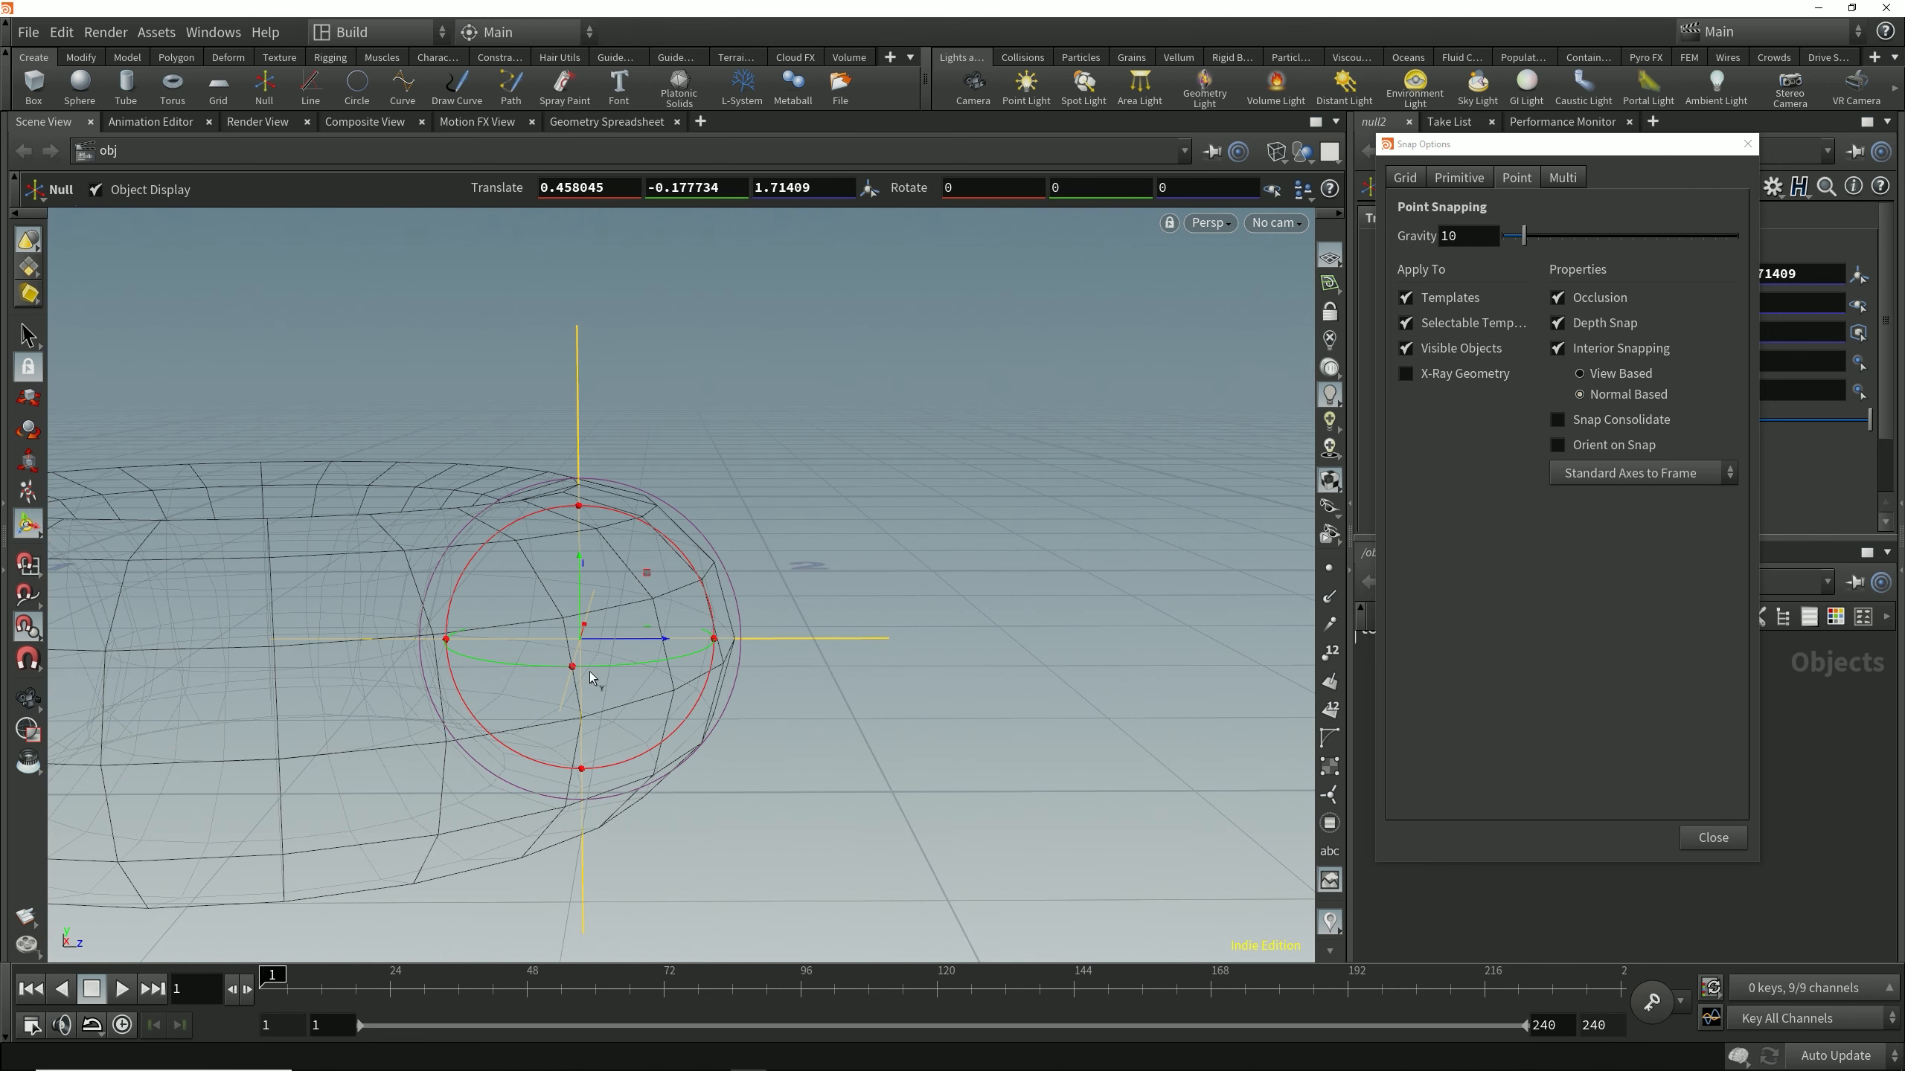
alt+drag(576, 650, 540, 676)
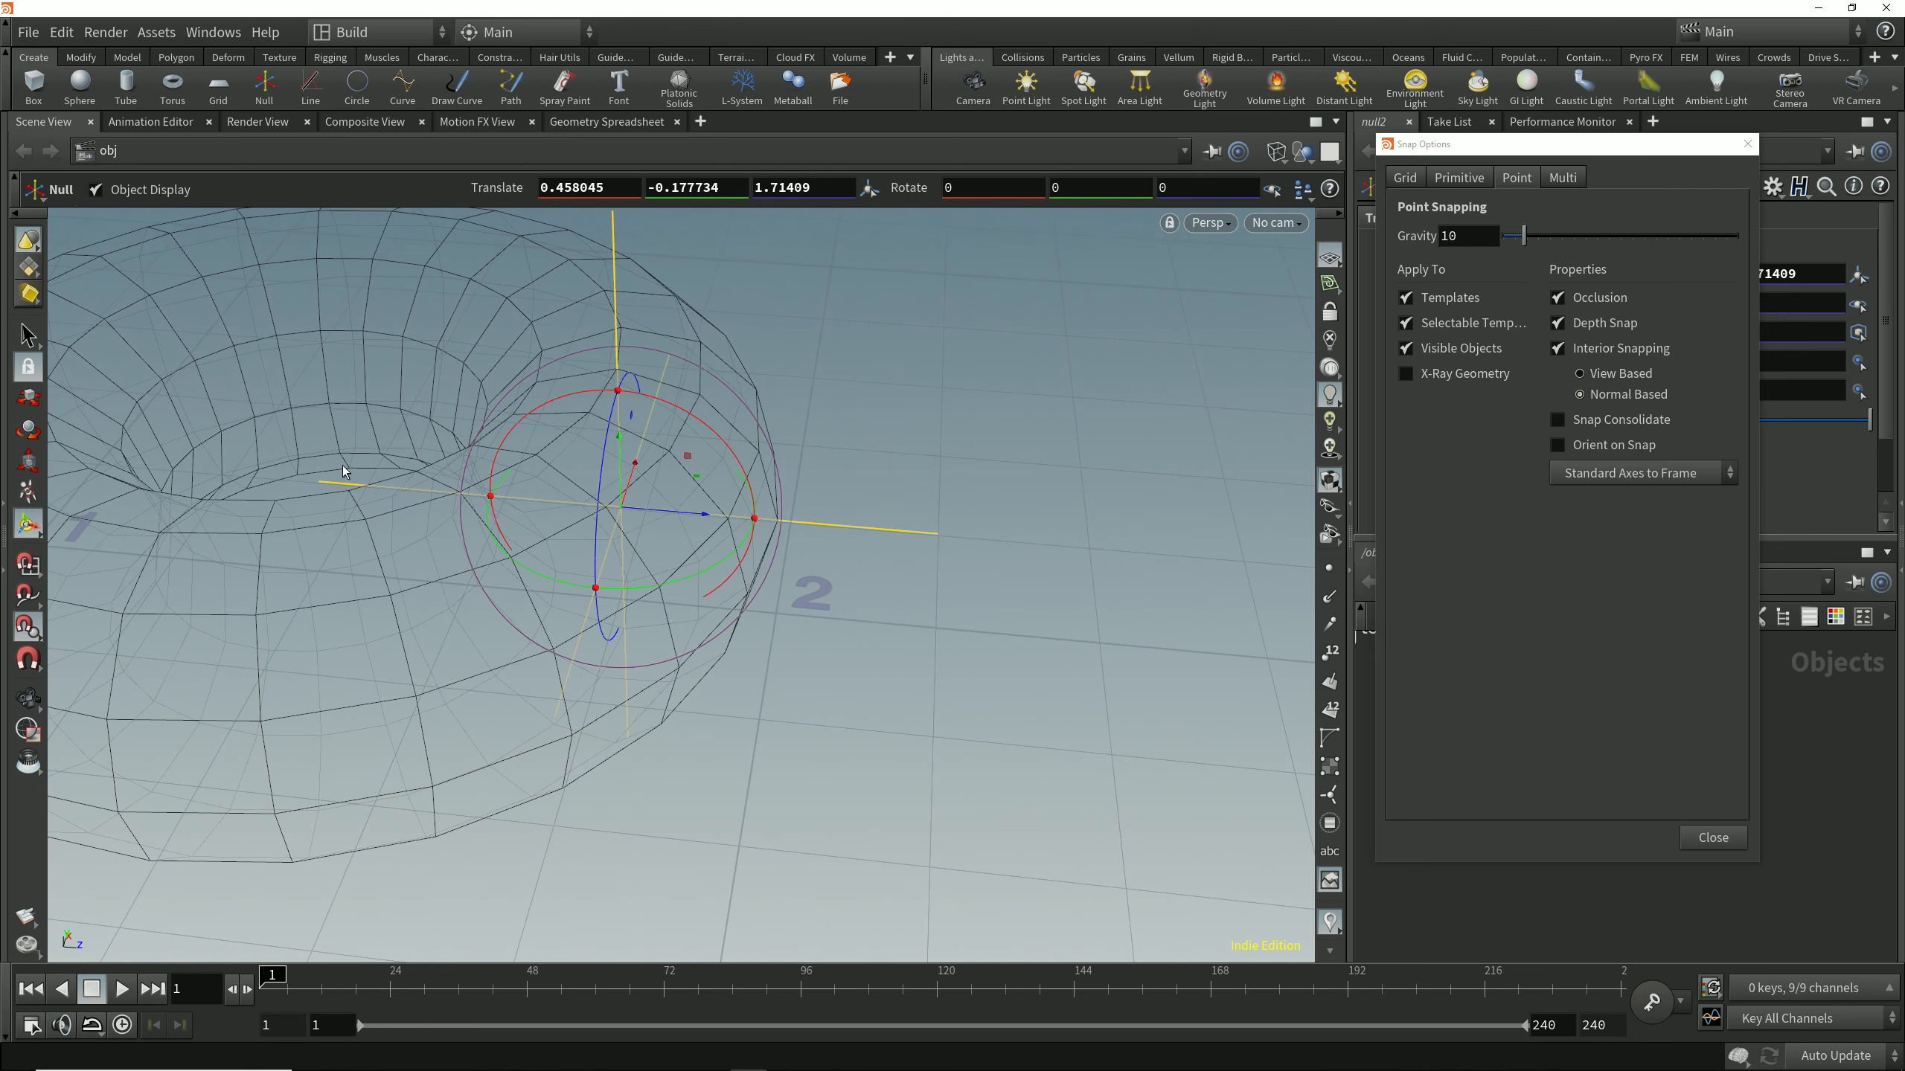
alt+drag(455, 542, 777, 519)
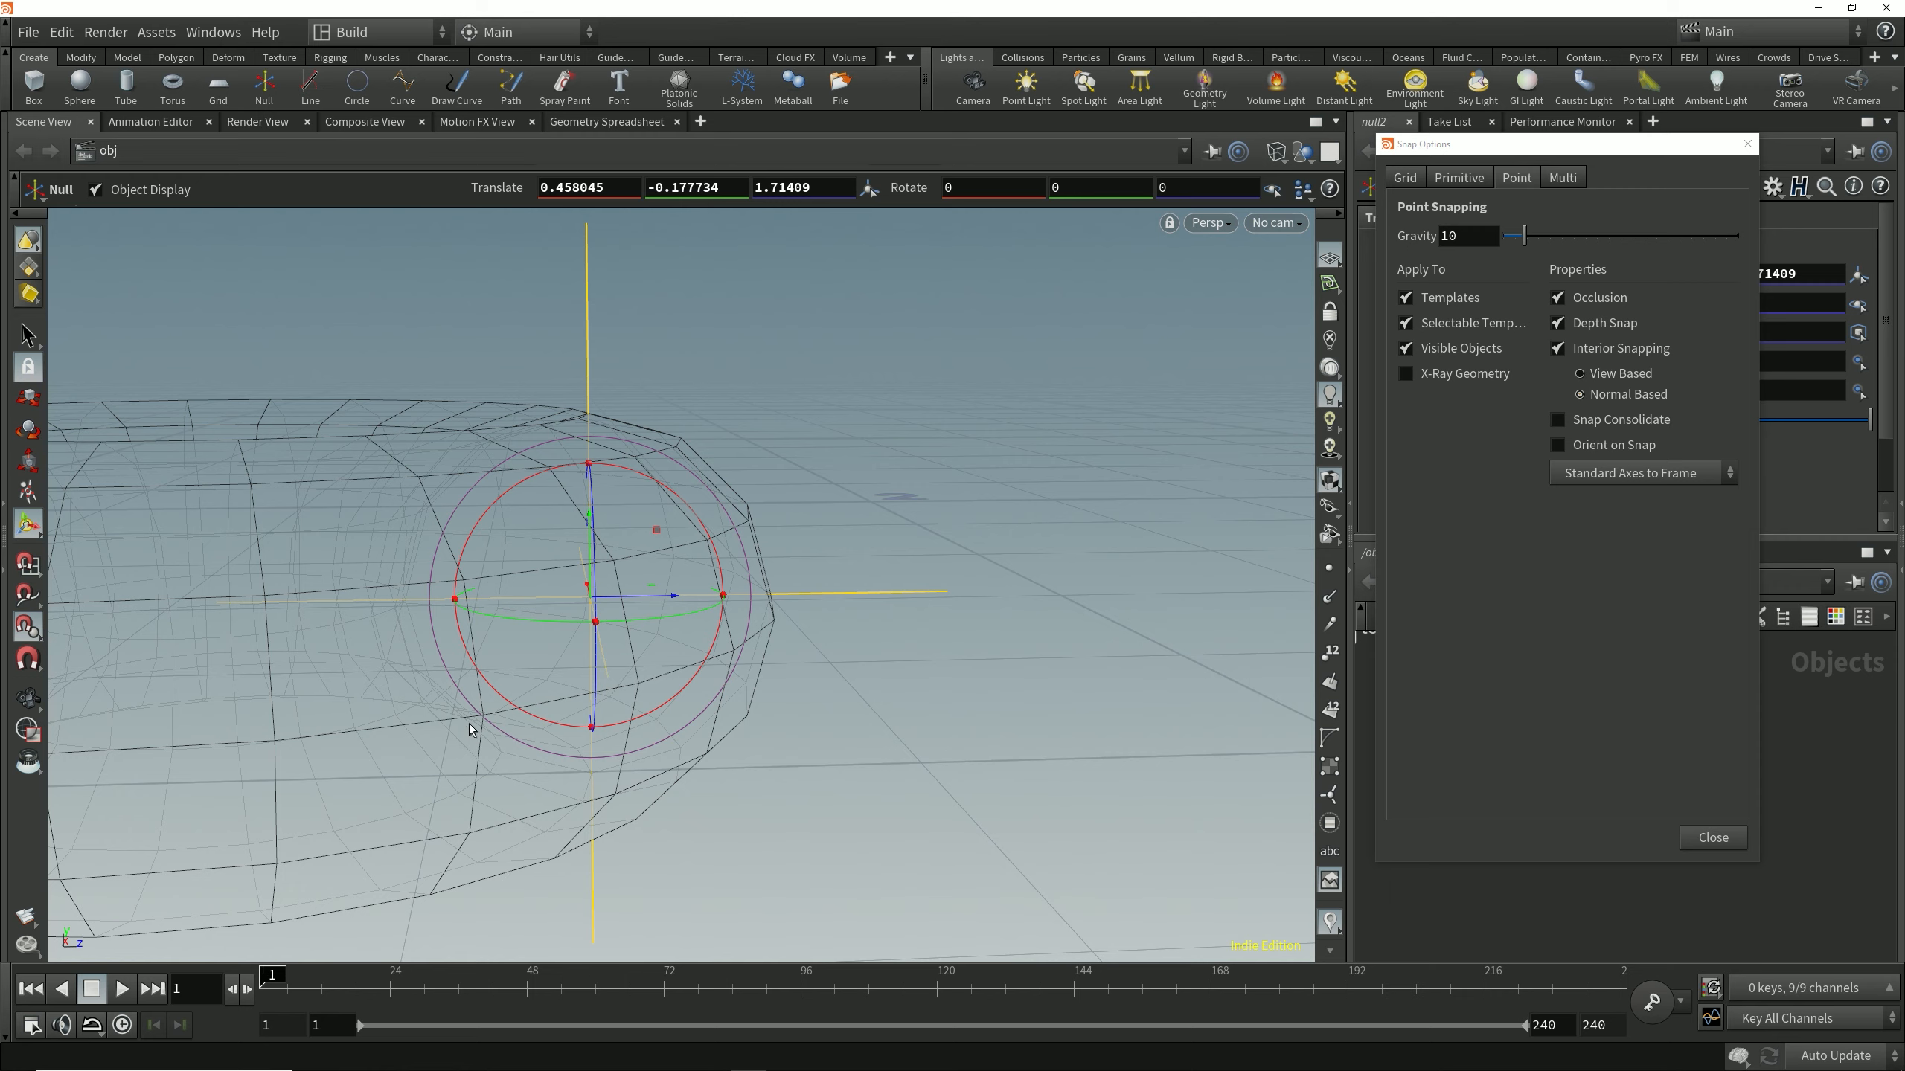
alt+drag(468, 695, 422, 719)
alt+drag(548, 668, 598, 638)
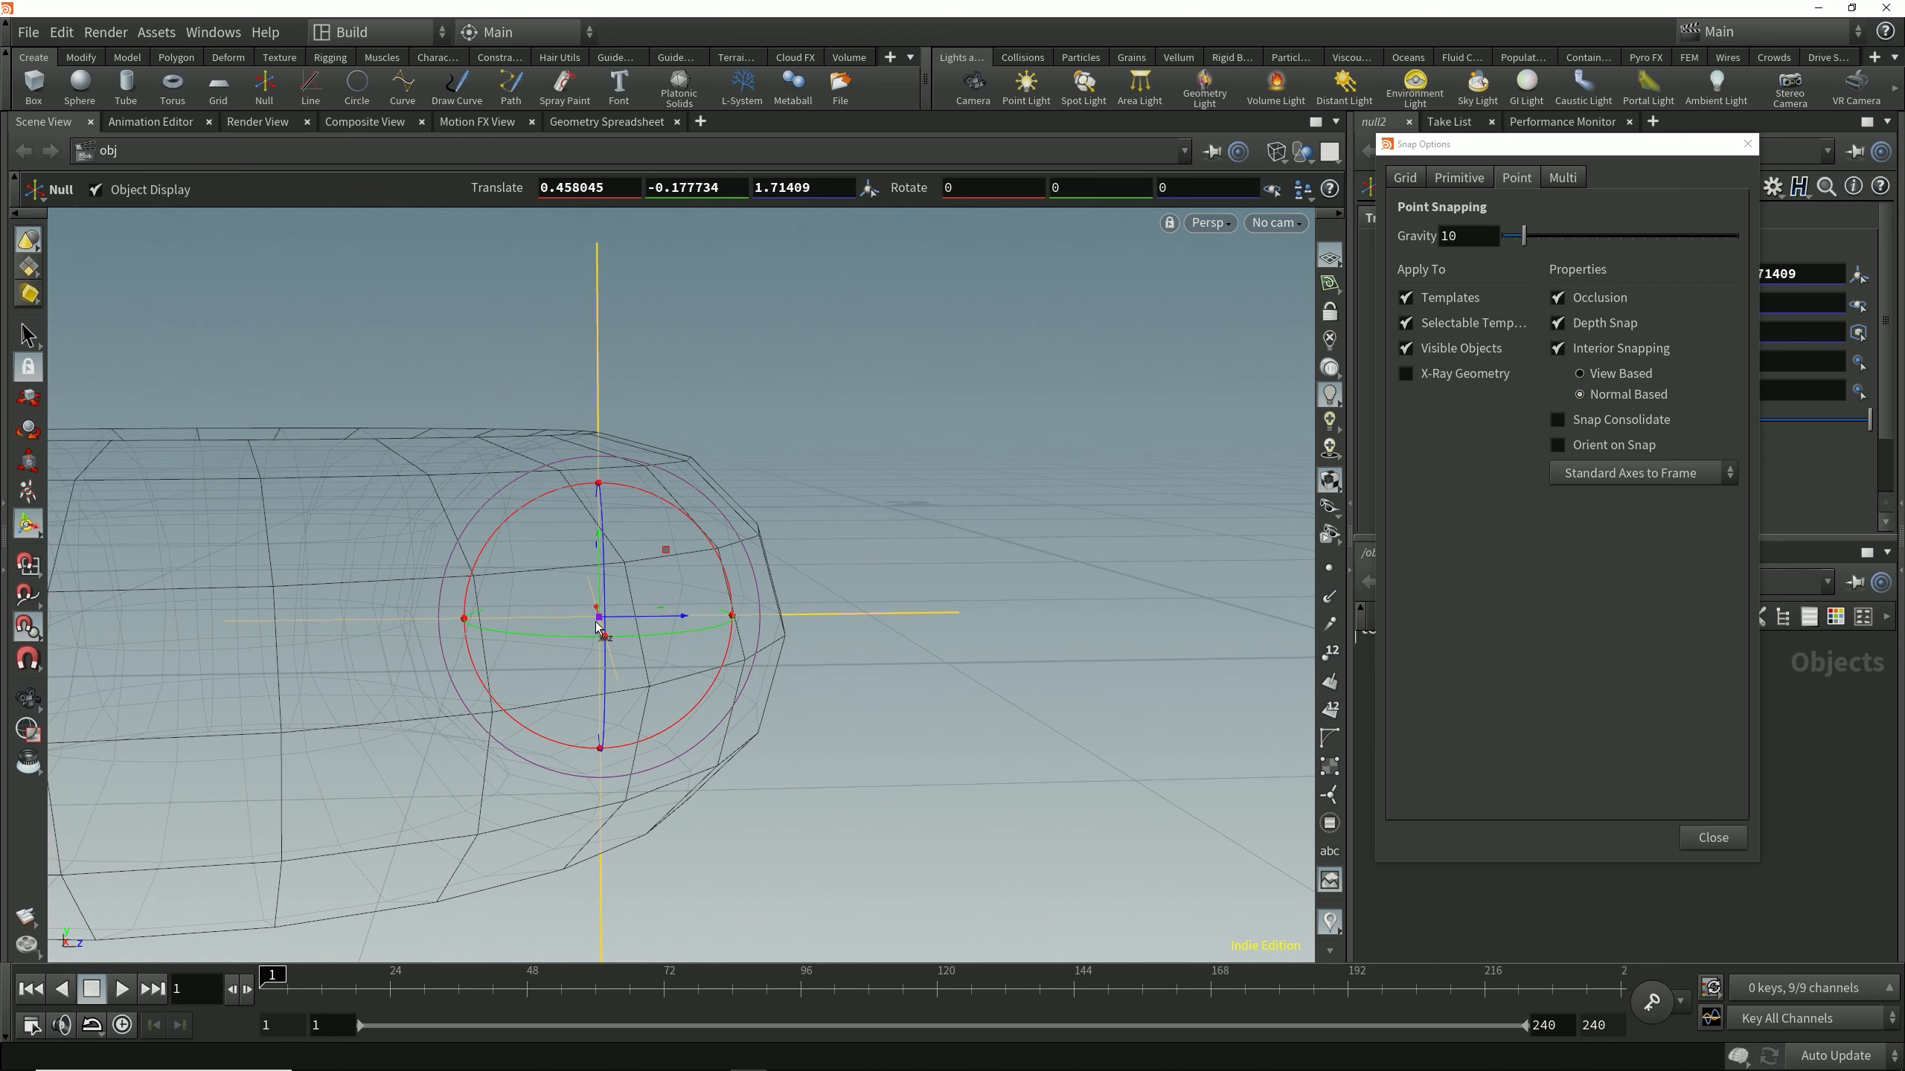
Switch from point to primitive snapping and enable normal-based interior snapping in the primitive snap options.
alt+drag(718, 530, 705, 640)
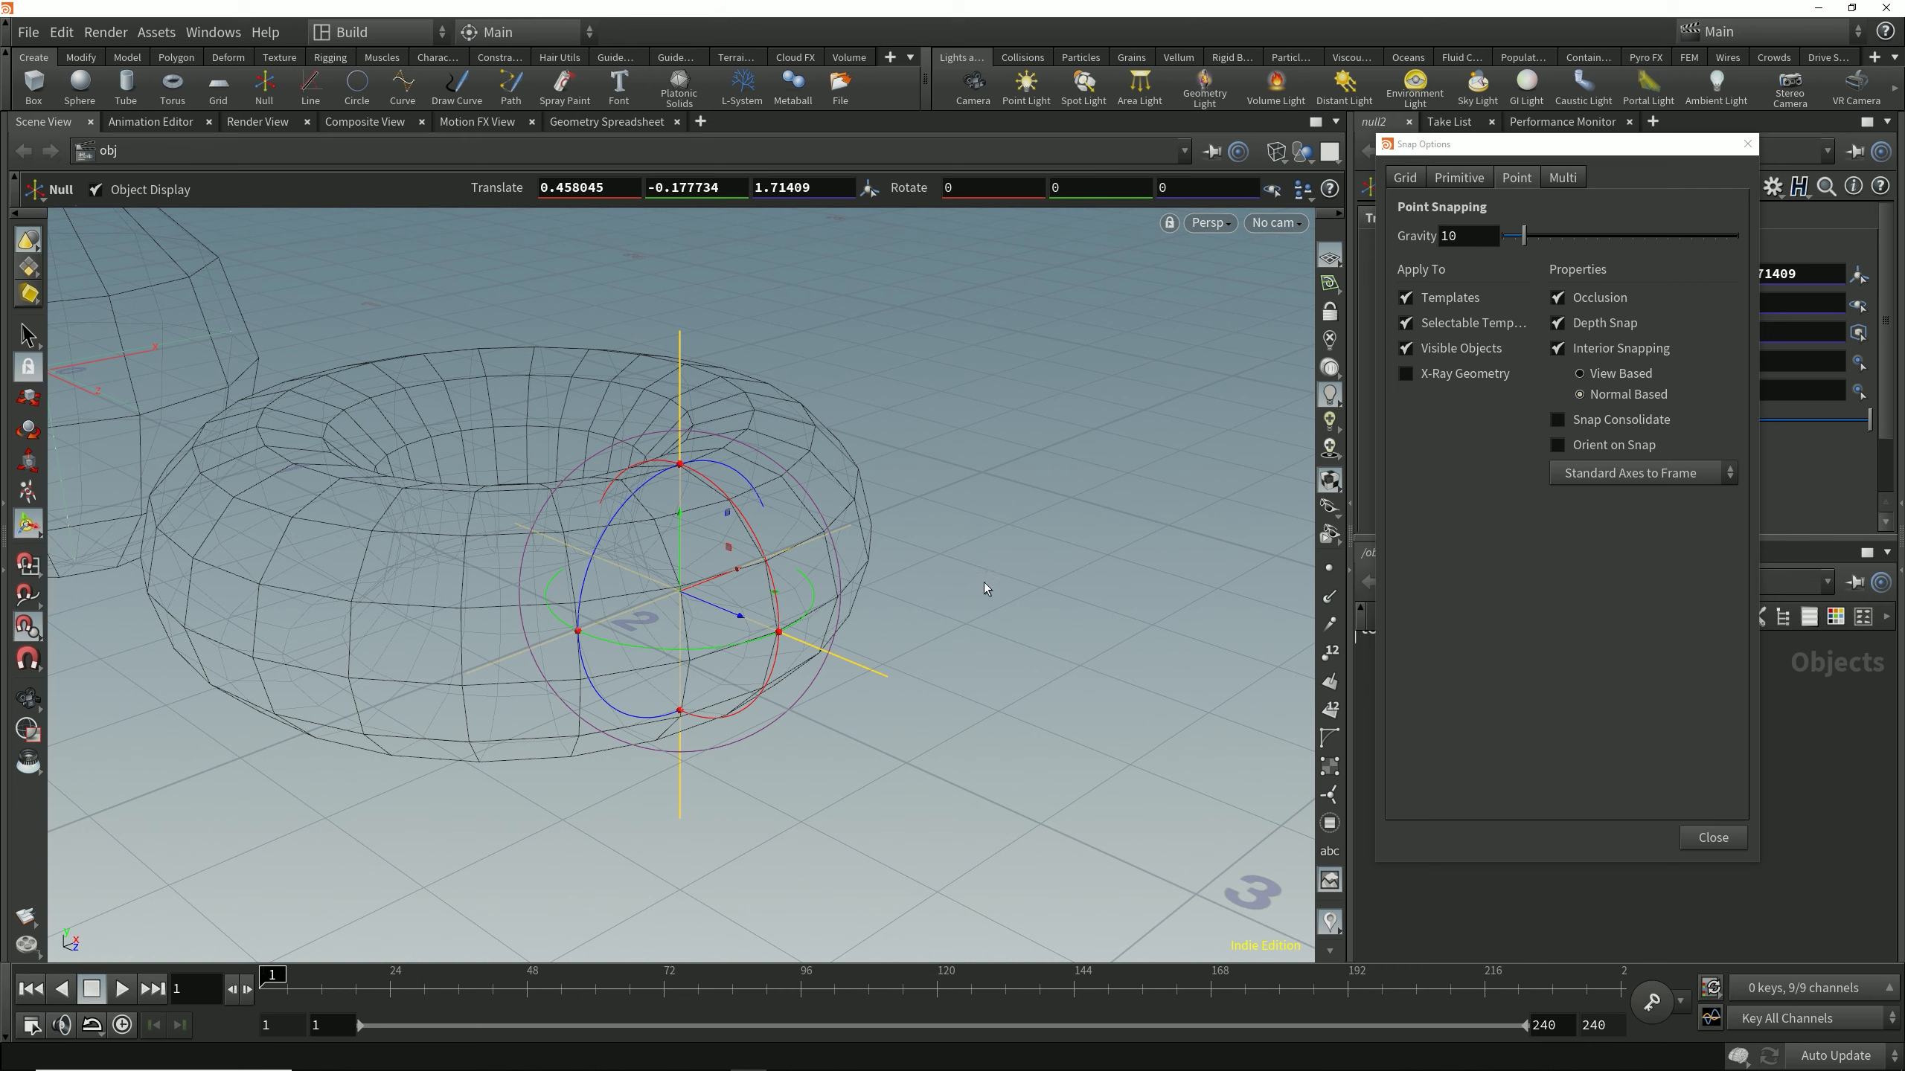
key(x)
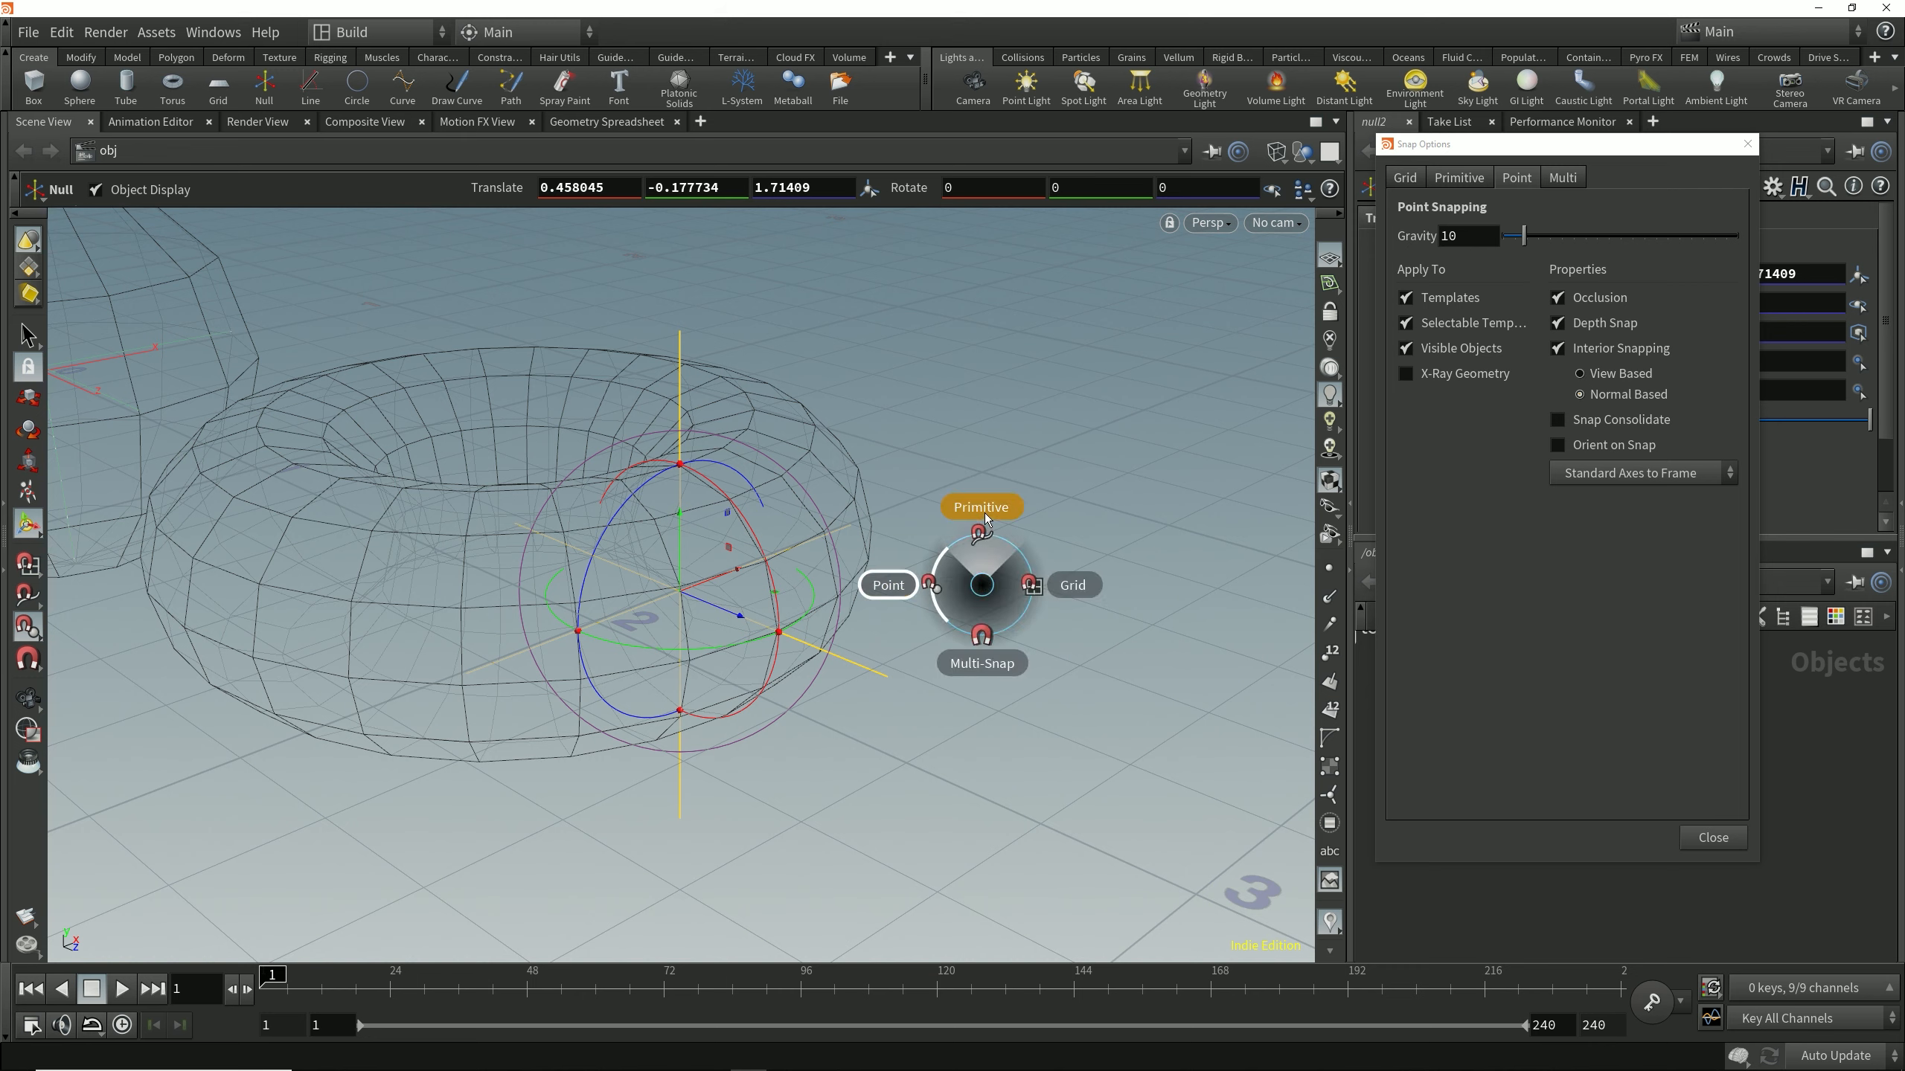
click(985, 518)
click(1459, 183)
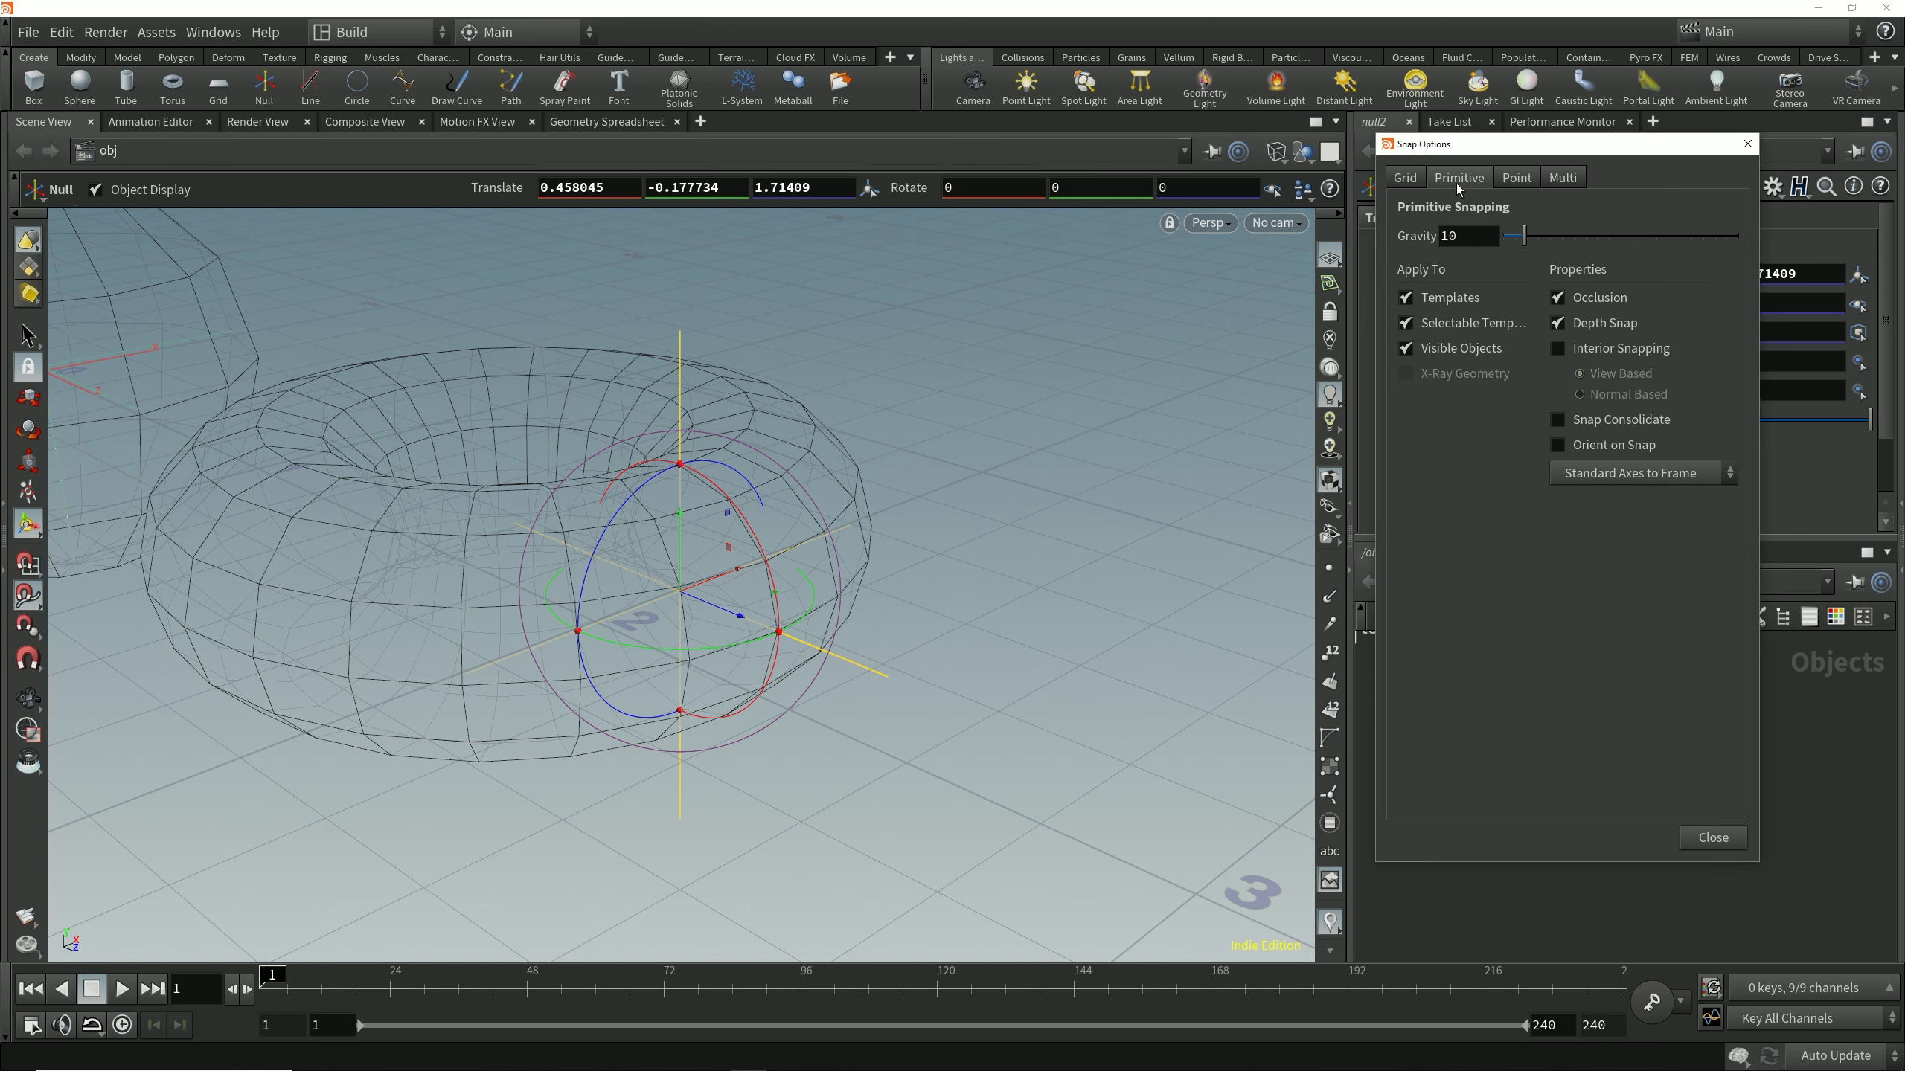
click(1558, 350)
Snap the null inside the torus tube at X 0.398992, Y -0.17837, Z 1.70642 using primitive snapping and check its placement.
mouse_move(912, 622)
alt+mouse_down()
mouse_move(881, 648)
mouse_move(889, 614)
alt+mouse_up()
drag(677, 614, 907, 585)
alt+drag(681, 667, 676, 678)
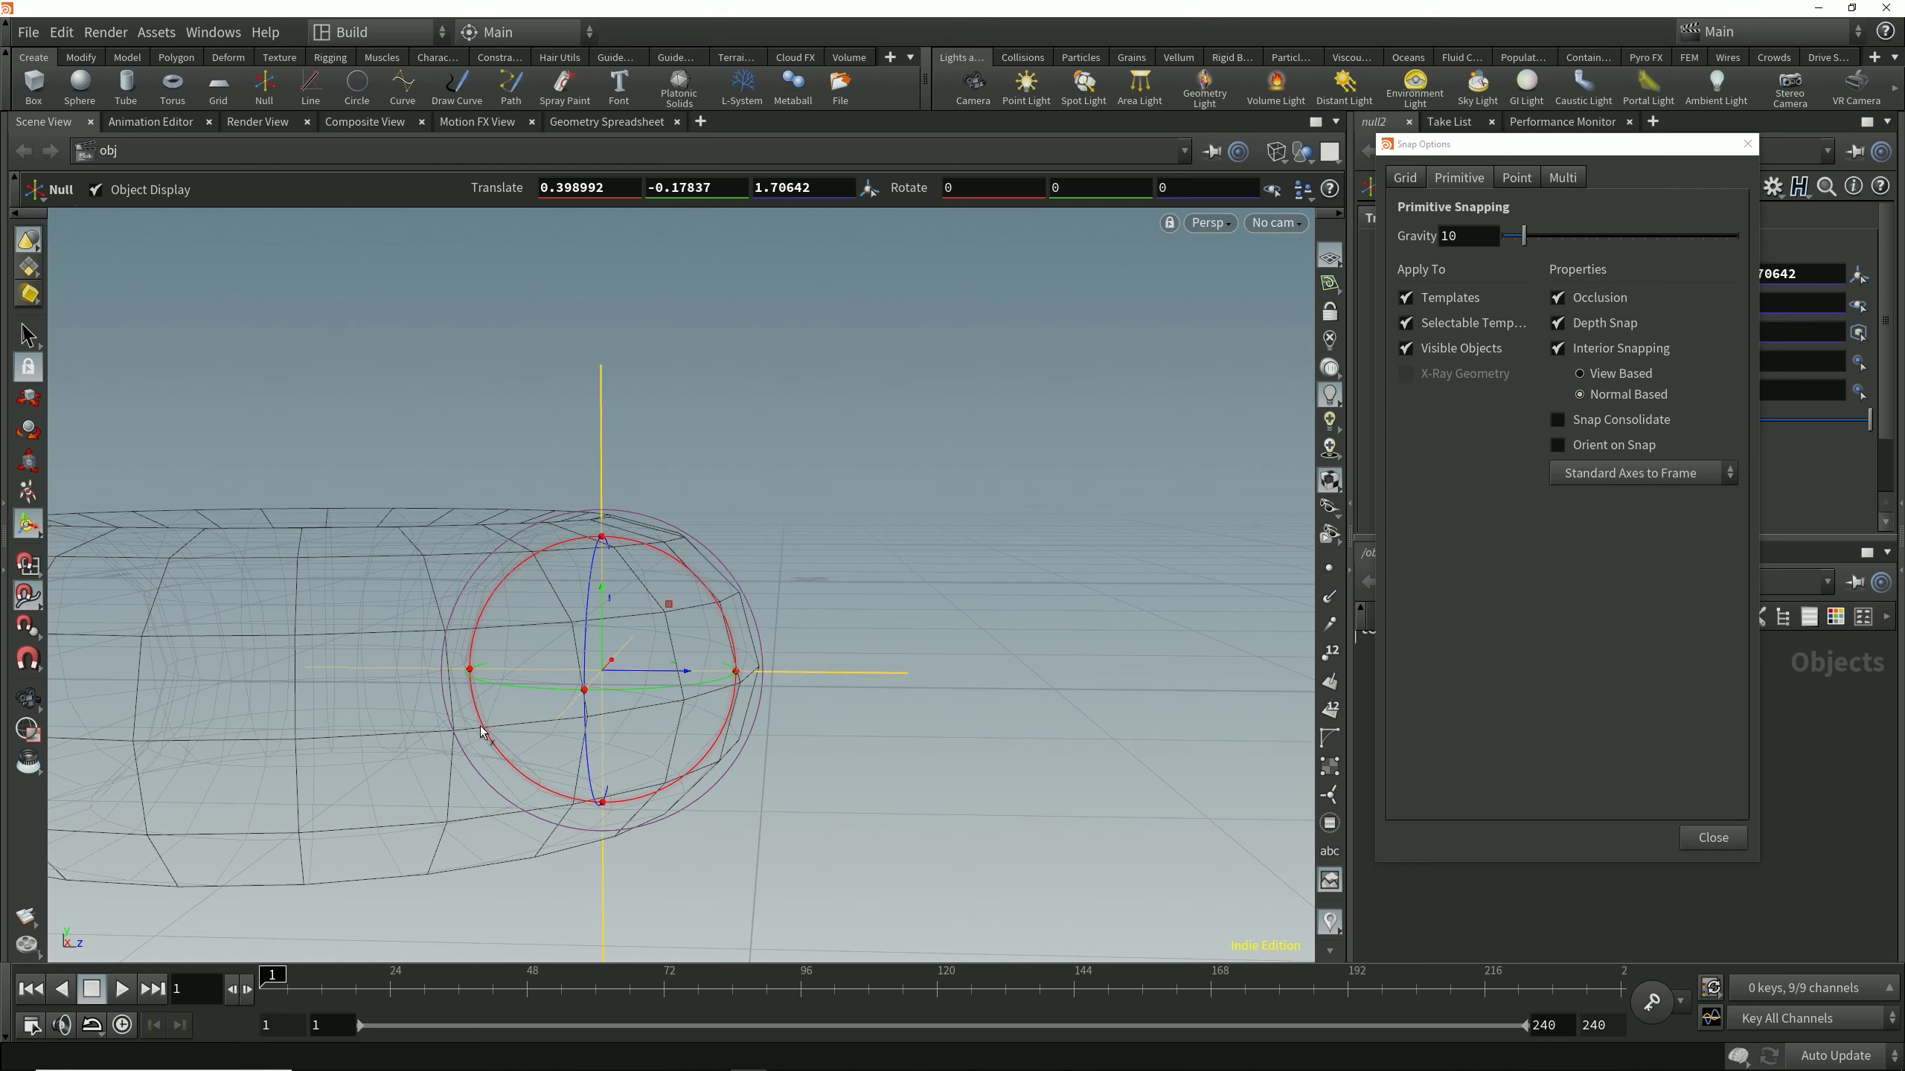
alt+drag(483, 733, 553, 705)
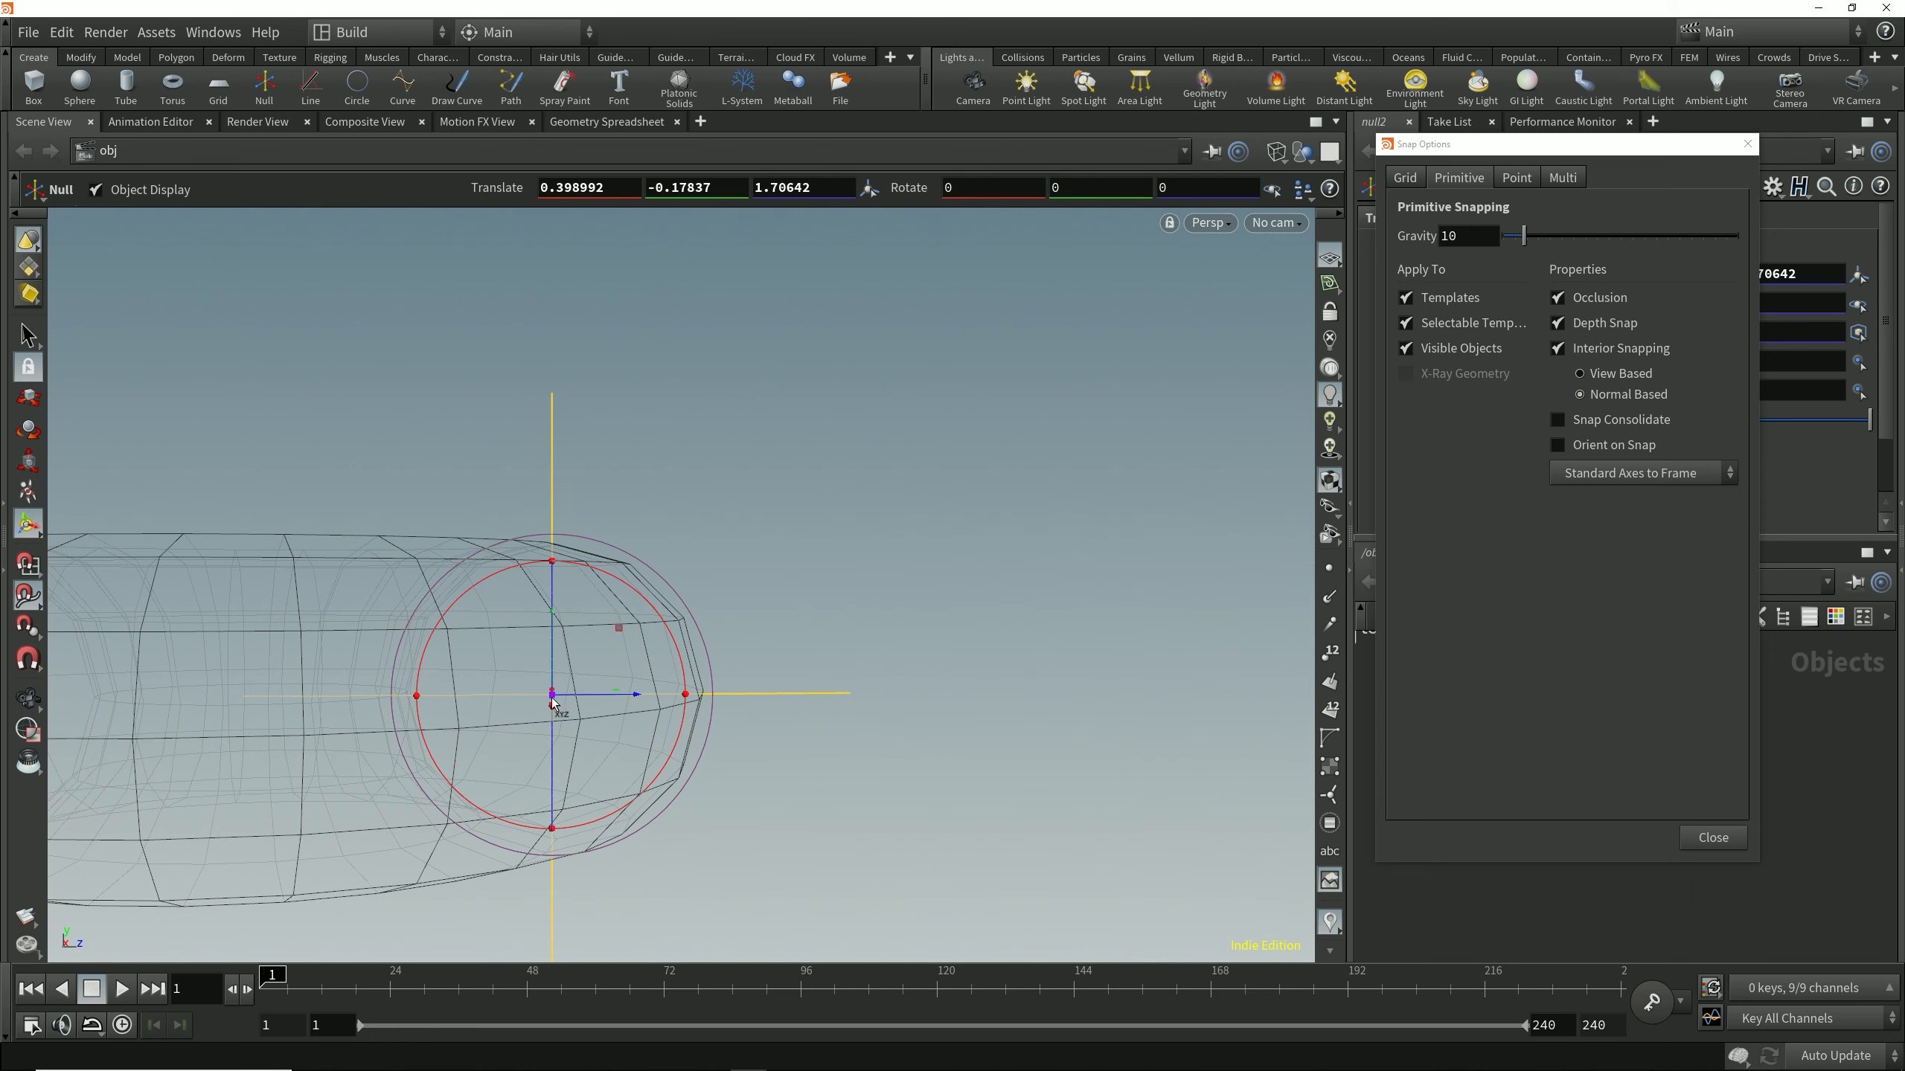
alt+drag(612, 709, 1221, 530)
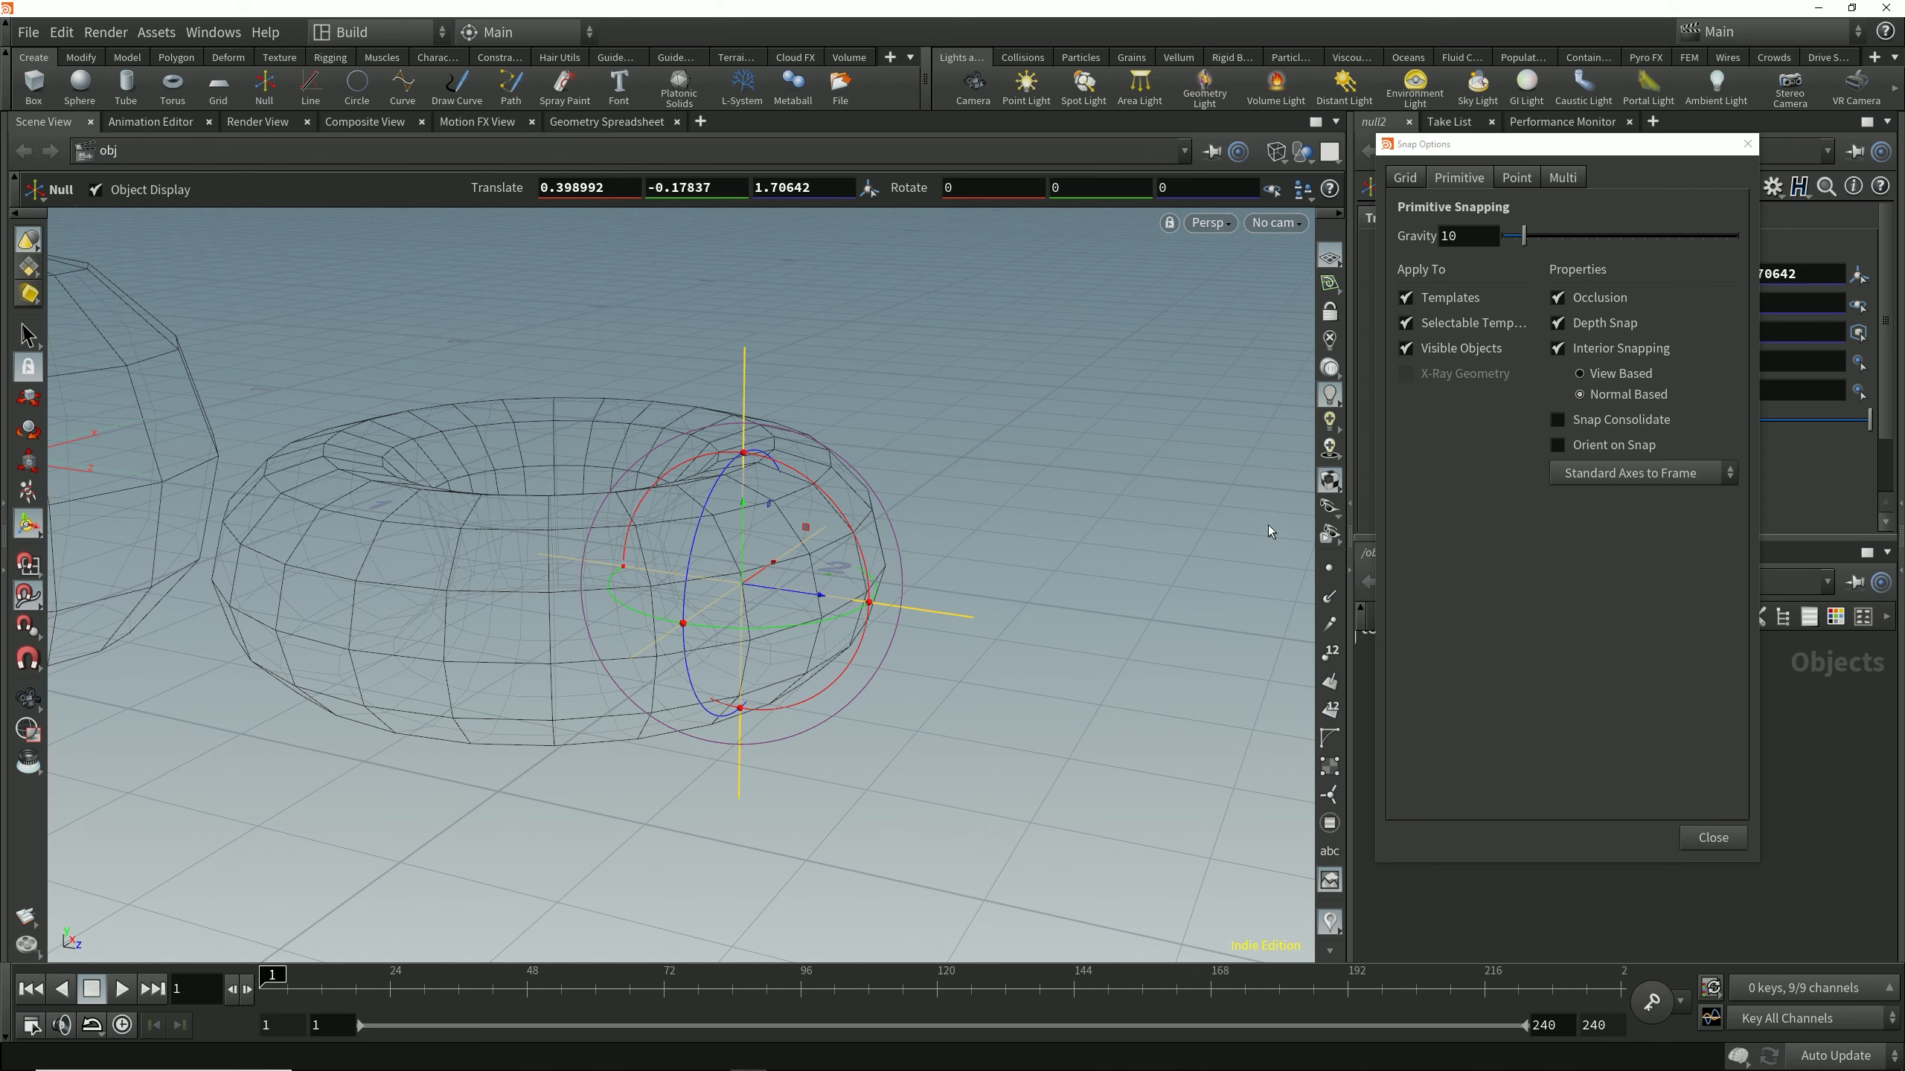